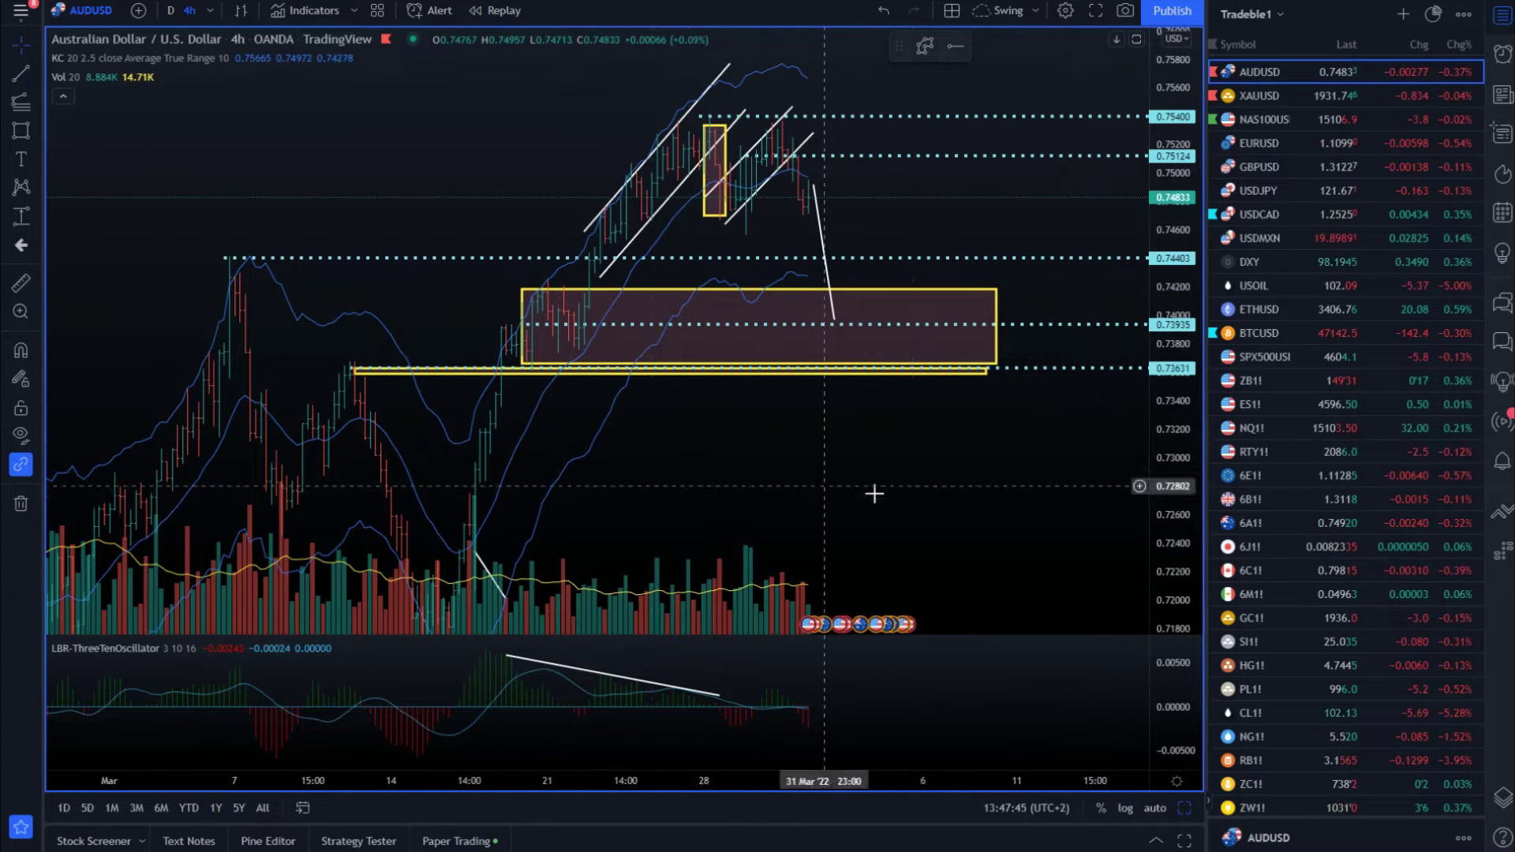
Stretch the price axis slightly and switch the chart to the gold (XAUUSD) 4h chart.
{"action": "left_click_drag", "start_coordinate": [1166, 442], "coordinate": [1166, 406]}
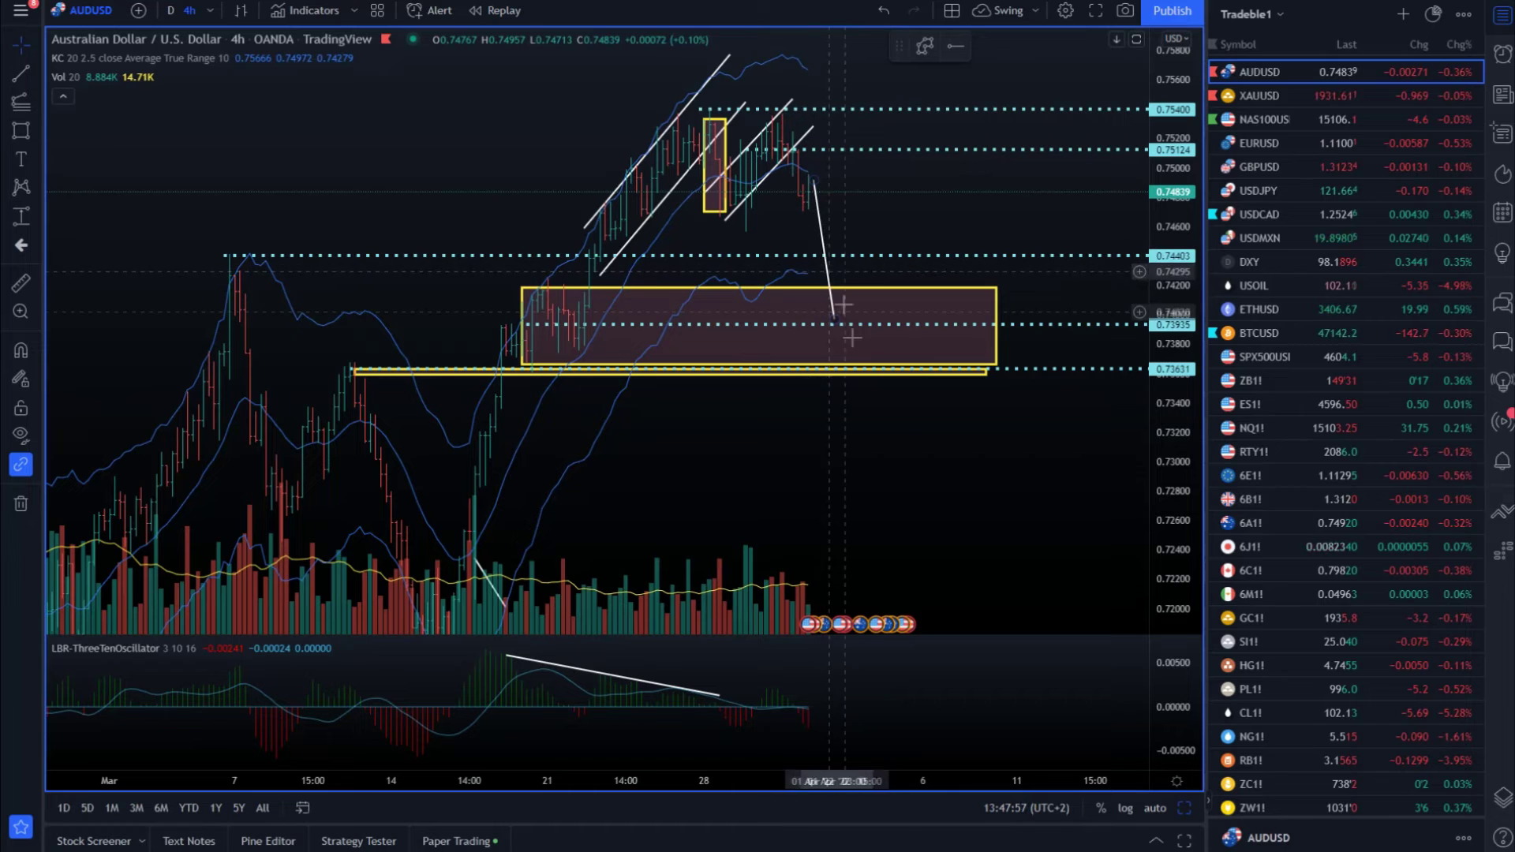
{"action": "key", "text": "Down"}
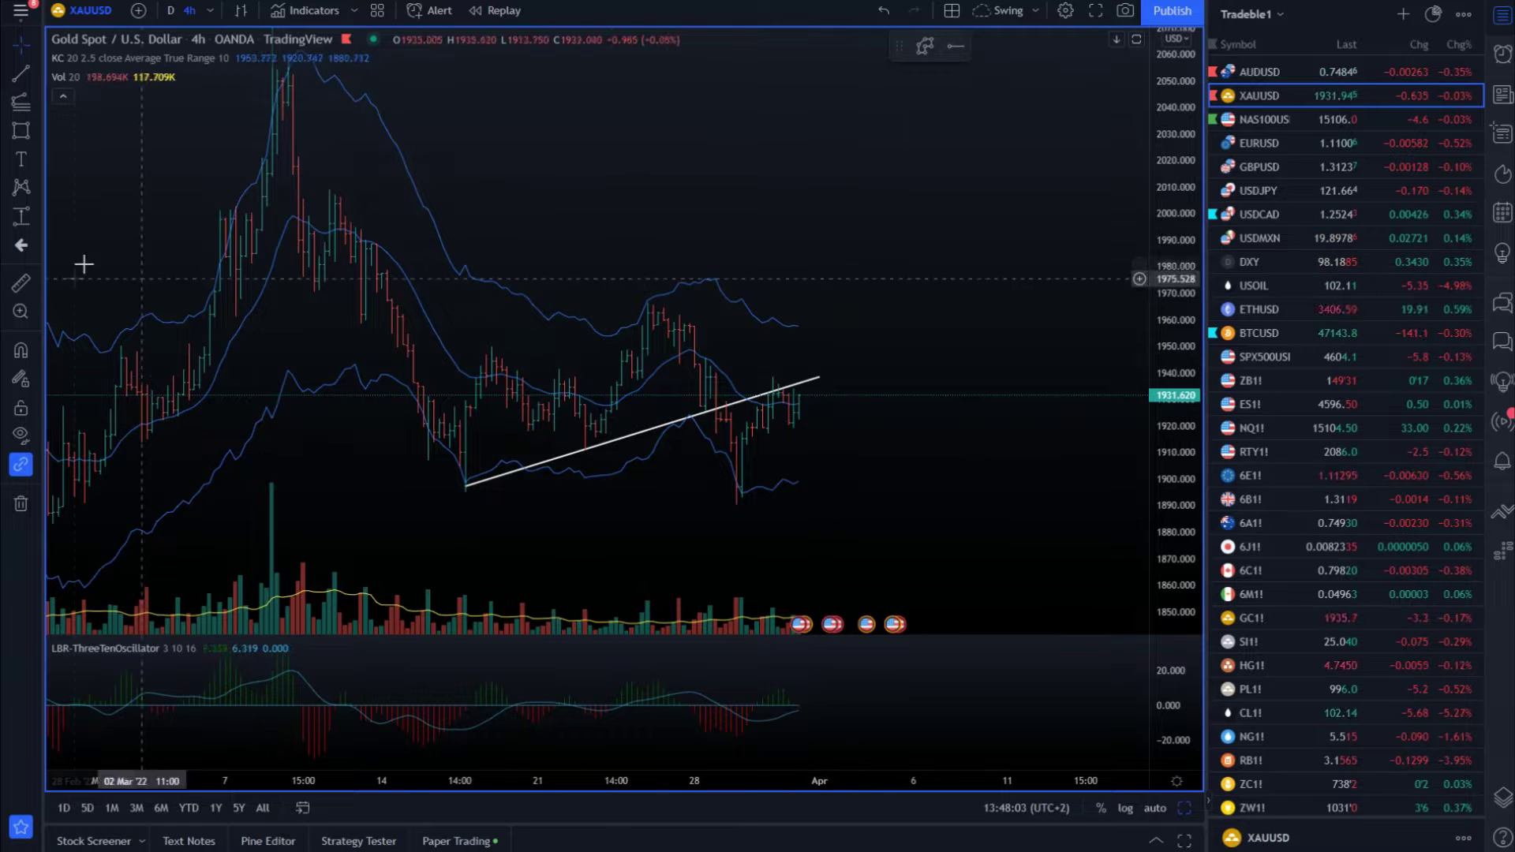
{"action": "left_click", "coordinate": [20, 74]}
Draw a short rising trend line just under the recent gold low.
{"action": "left_click", "coordinate": [690, 514]}
{"action": "left_click", "coordinate": [731, 494]}
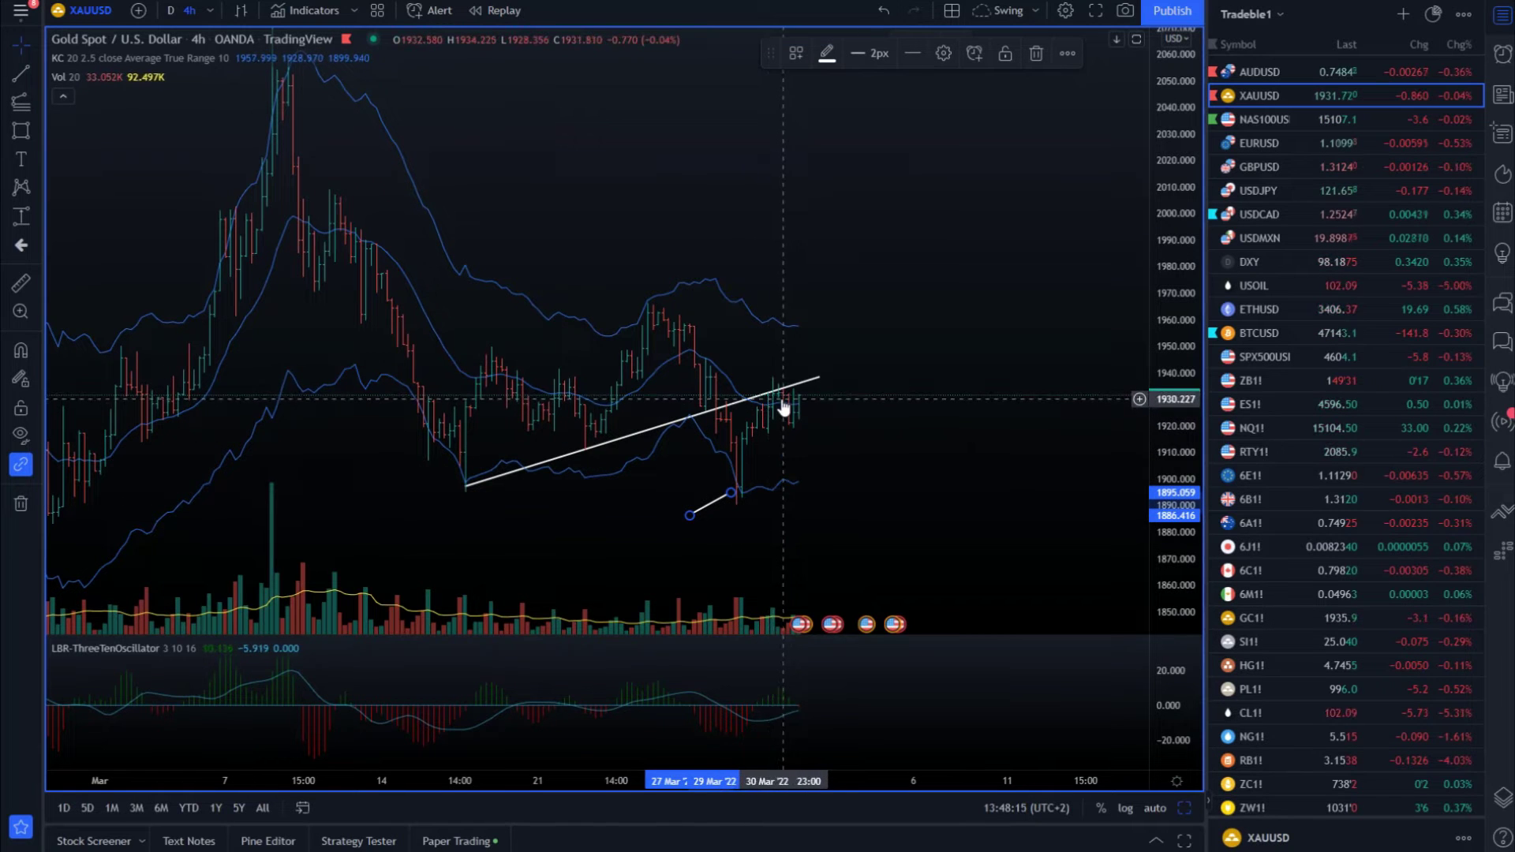
{"action": "left_click", "coordinate": [20, 130]}
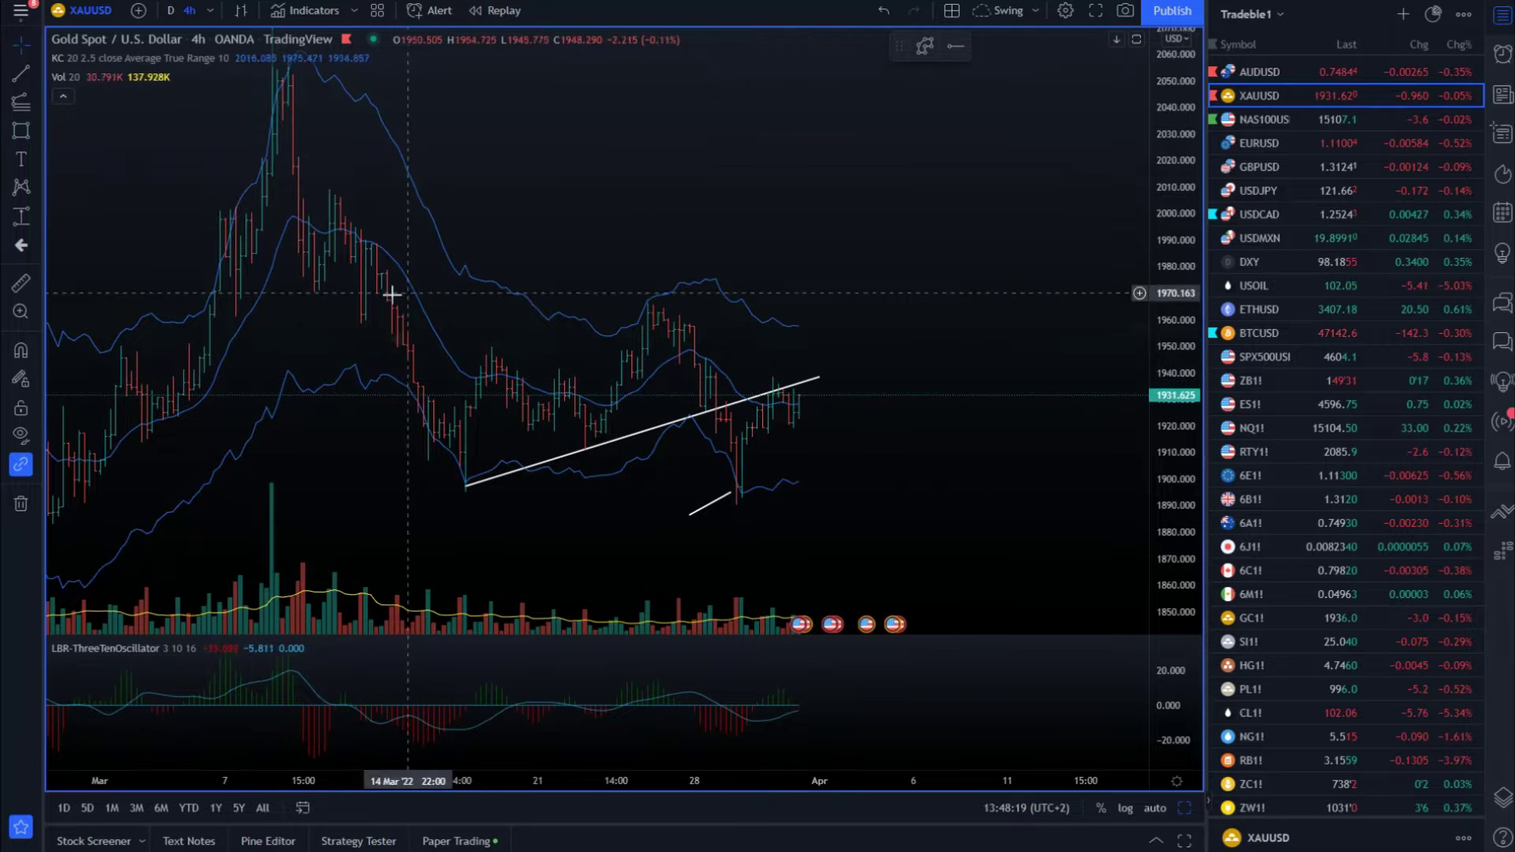
Draw a trend line along the latest candles' lows and copy it above to form a channel.
{"action": "left_click", "coordinate": [20, 74]}
{"action": "left_click", "coordinate": [745, 435]}
{"action": "left_click", "coordinate": [825, 413]}
{"action": "left_click_drag", "start_coordinate": [795, 430], "coordinate": [788, 405]}
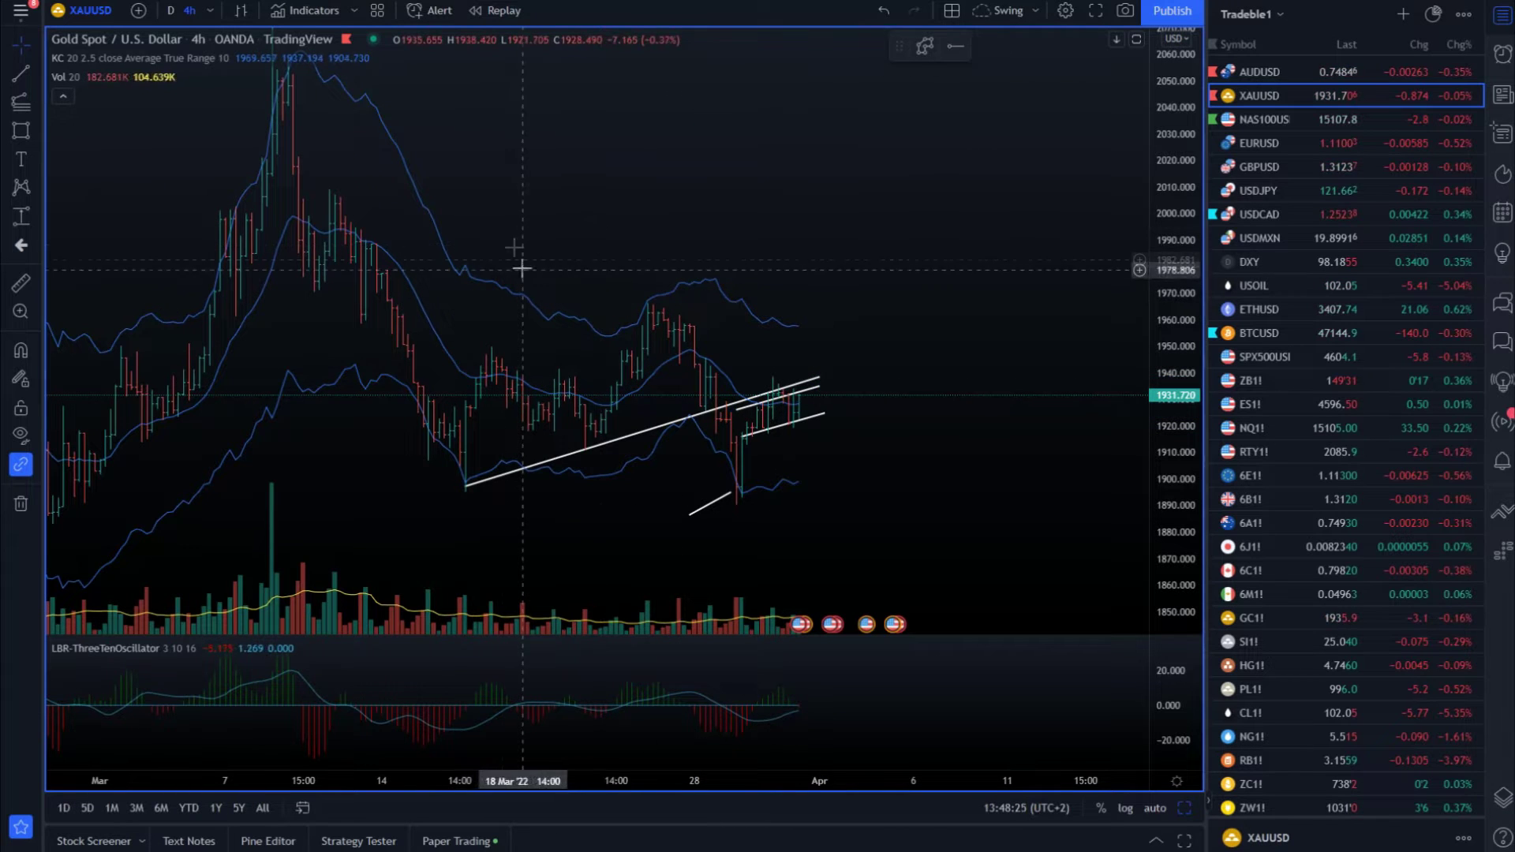
Draw a projected zigzag path dropping from the channel to below it.
{"action": "left_click", "coordinate": [925, 45]}
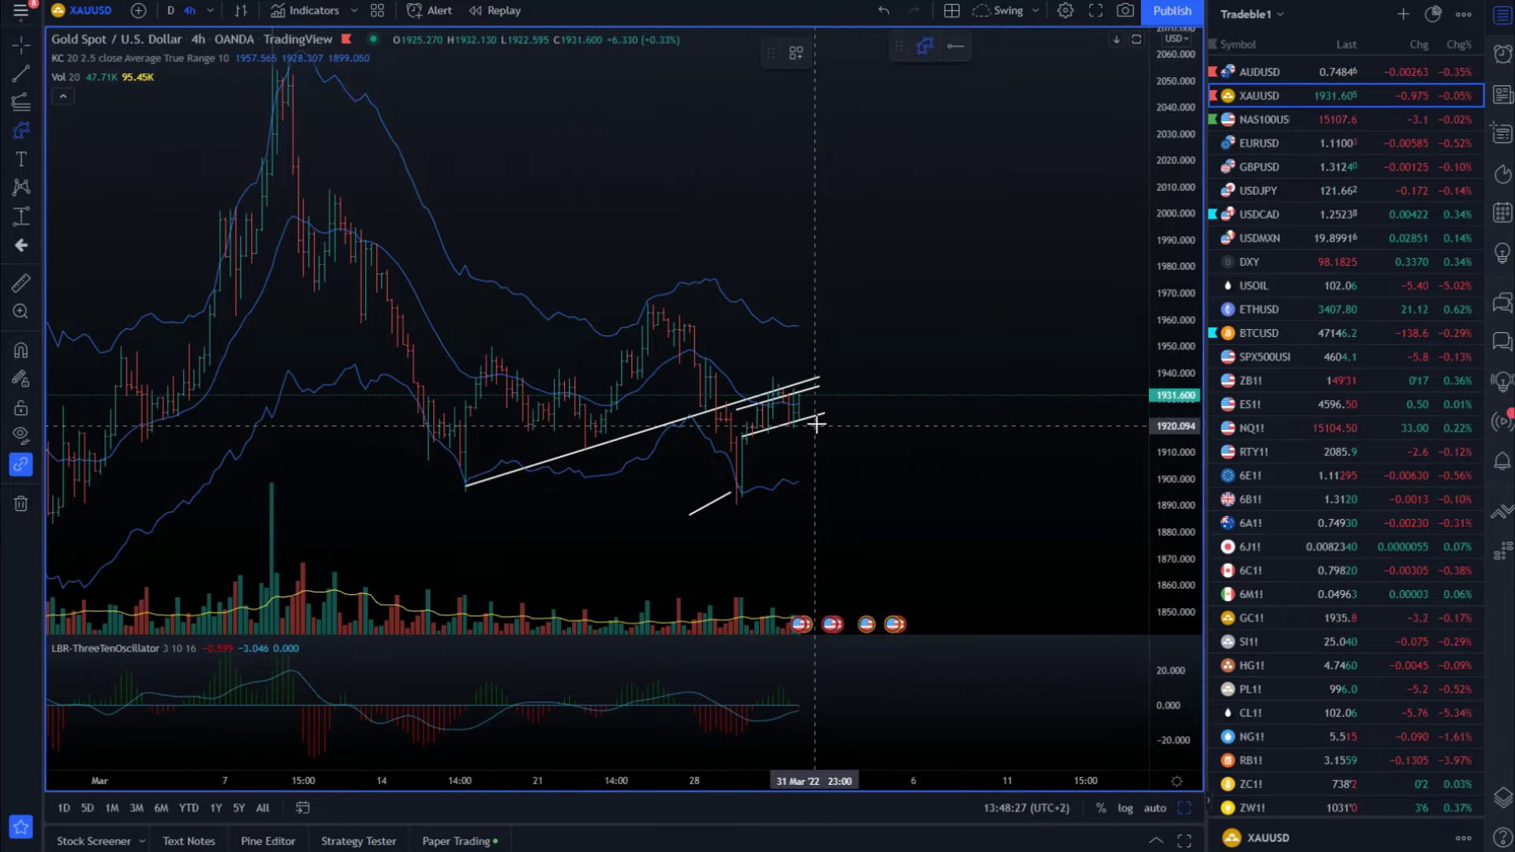
{"action": "left_click", "coordinate": [800, 403]}
{"action": "left_click", "coordinate": [850, 489]}
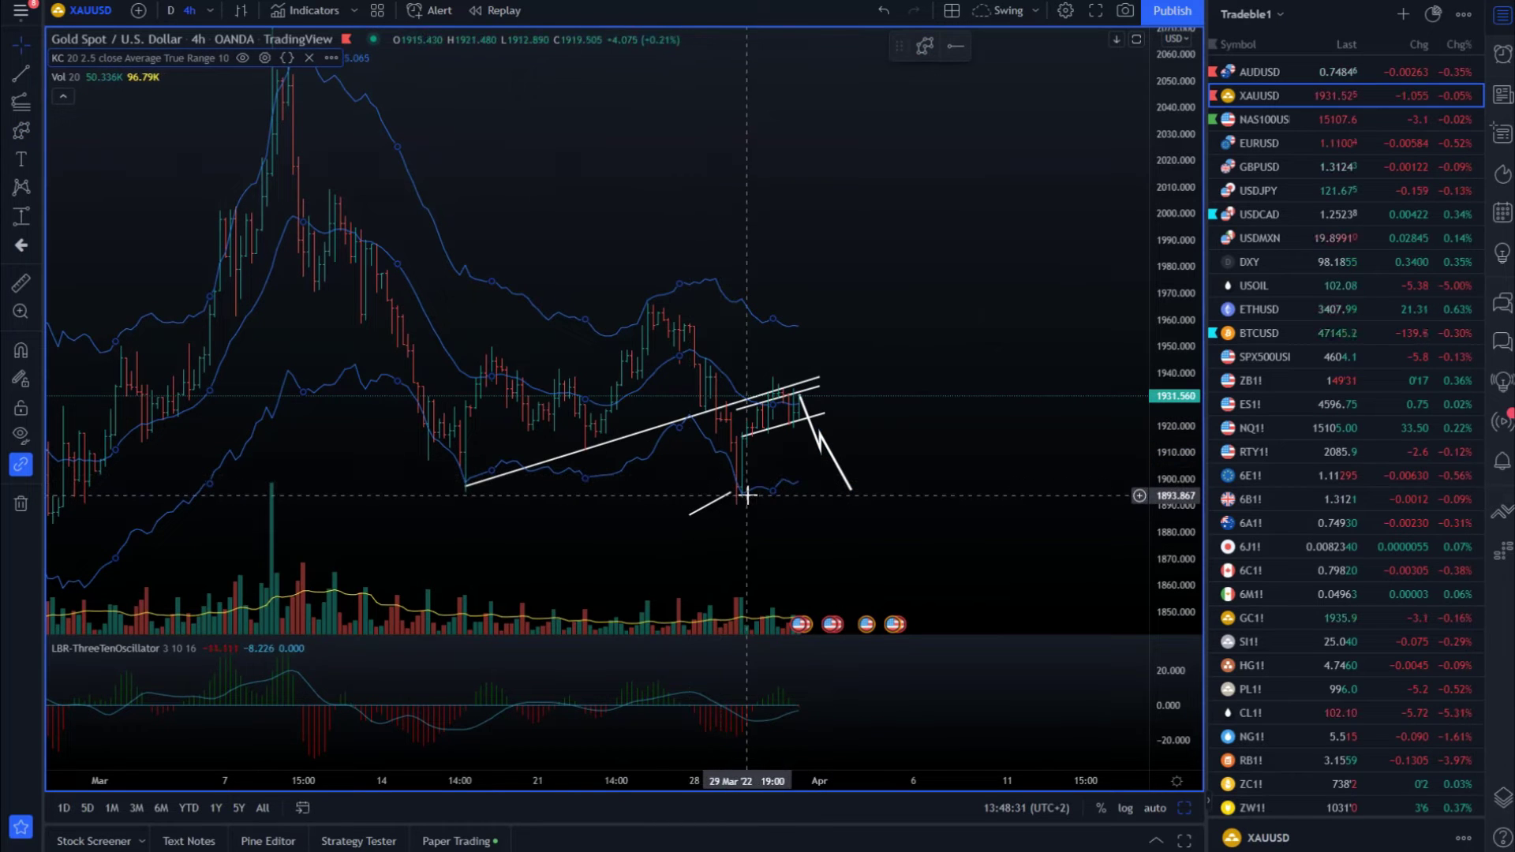
{"action": "left_click", "coordinate": [31, 131]}
Draw a yellow target zone near 1890–1895 and copy the trend line and zone up near the highs.
{"action": "left_click", "coordinate": [77, 193]}
{"action": "left_click_drag", "start_coordinate": [729, 505], "coordinate": [888, 491]}
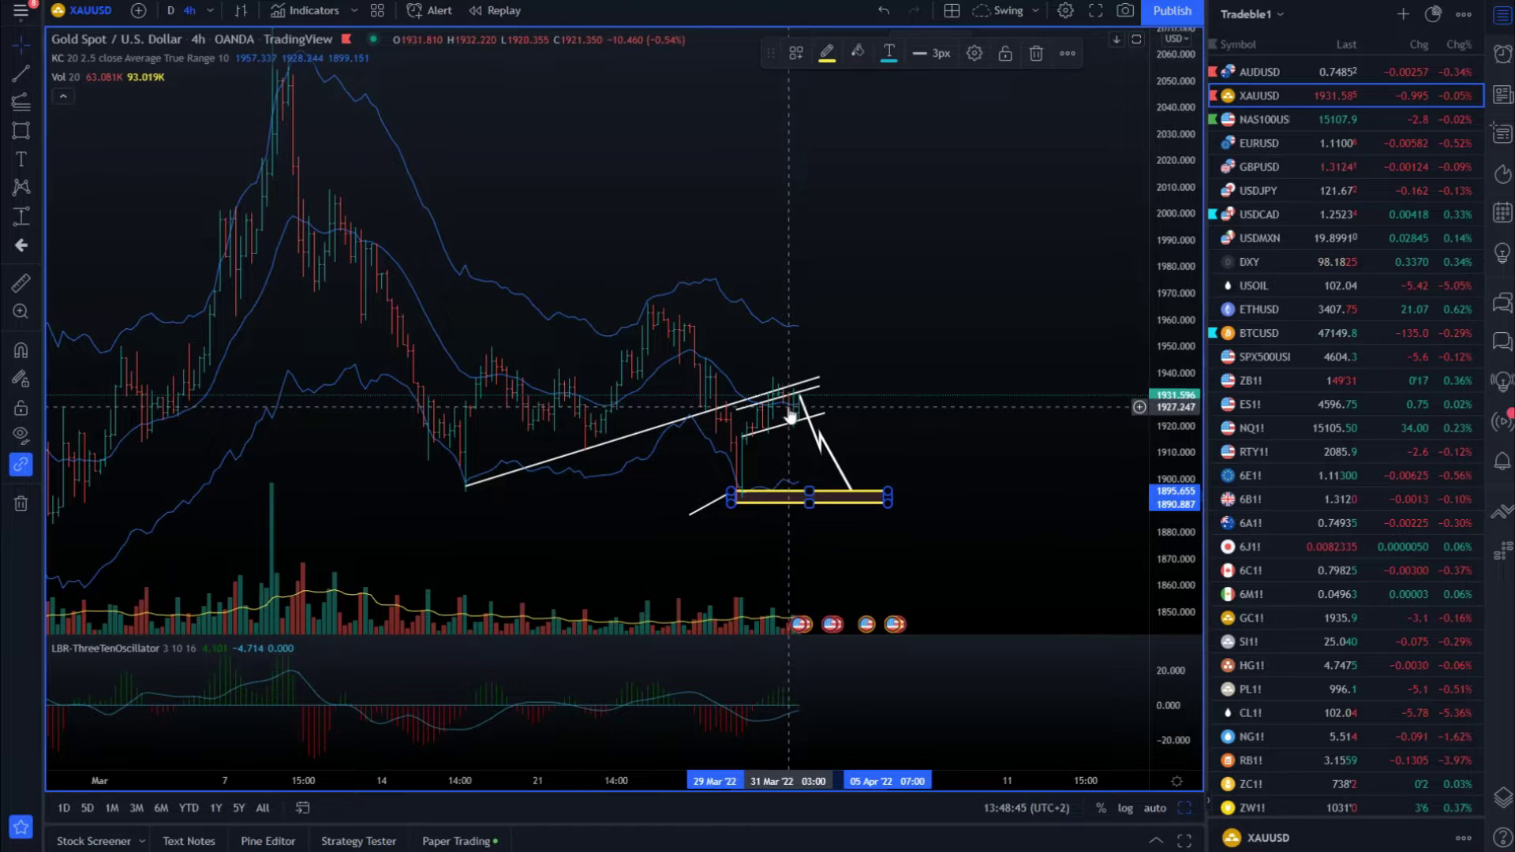
{"action": "mouse_move", "coordinate": [615, 438]}
{"action": "left_mouse_down"}
{"action": "mouse_move", "coordinate": [577, 381]}
{"action": "mouse_move", "coordinate": [707, 390]}
{"action": "left_mouse_up"}
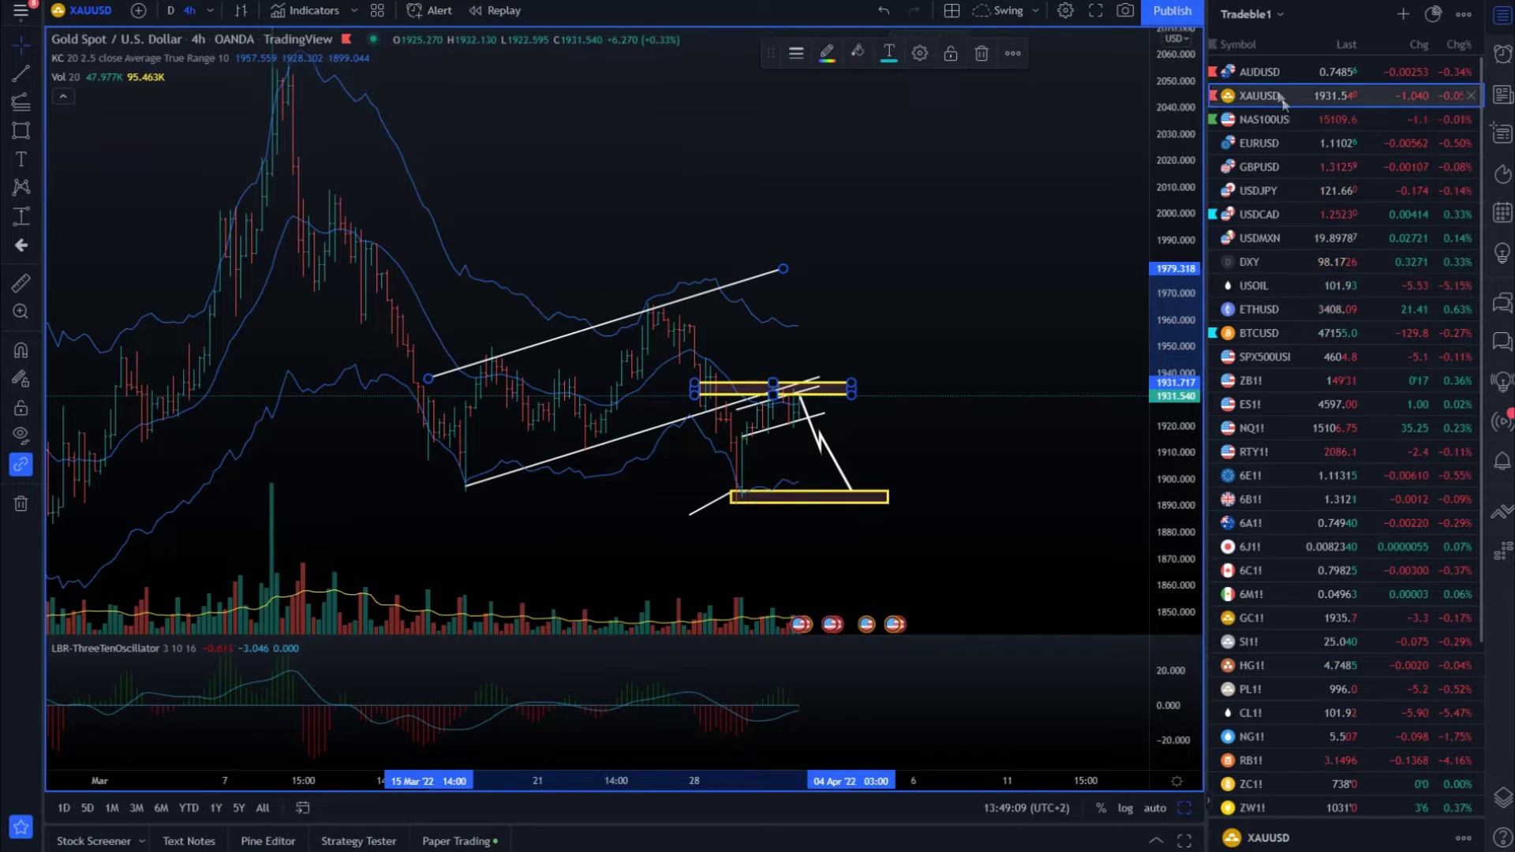
{"action": "left_click", "coordinate": [1312, 287]}
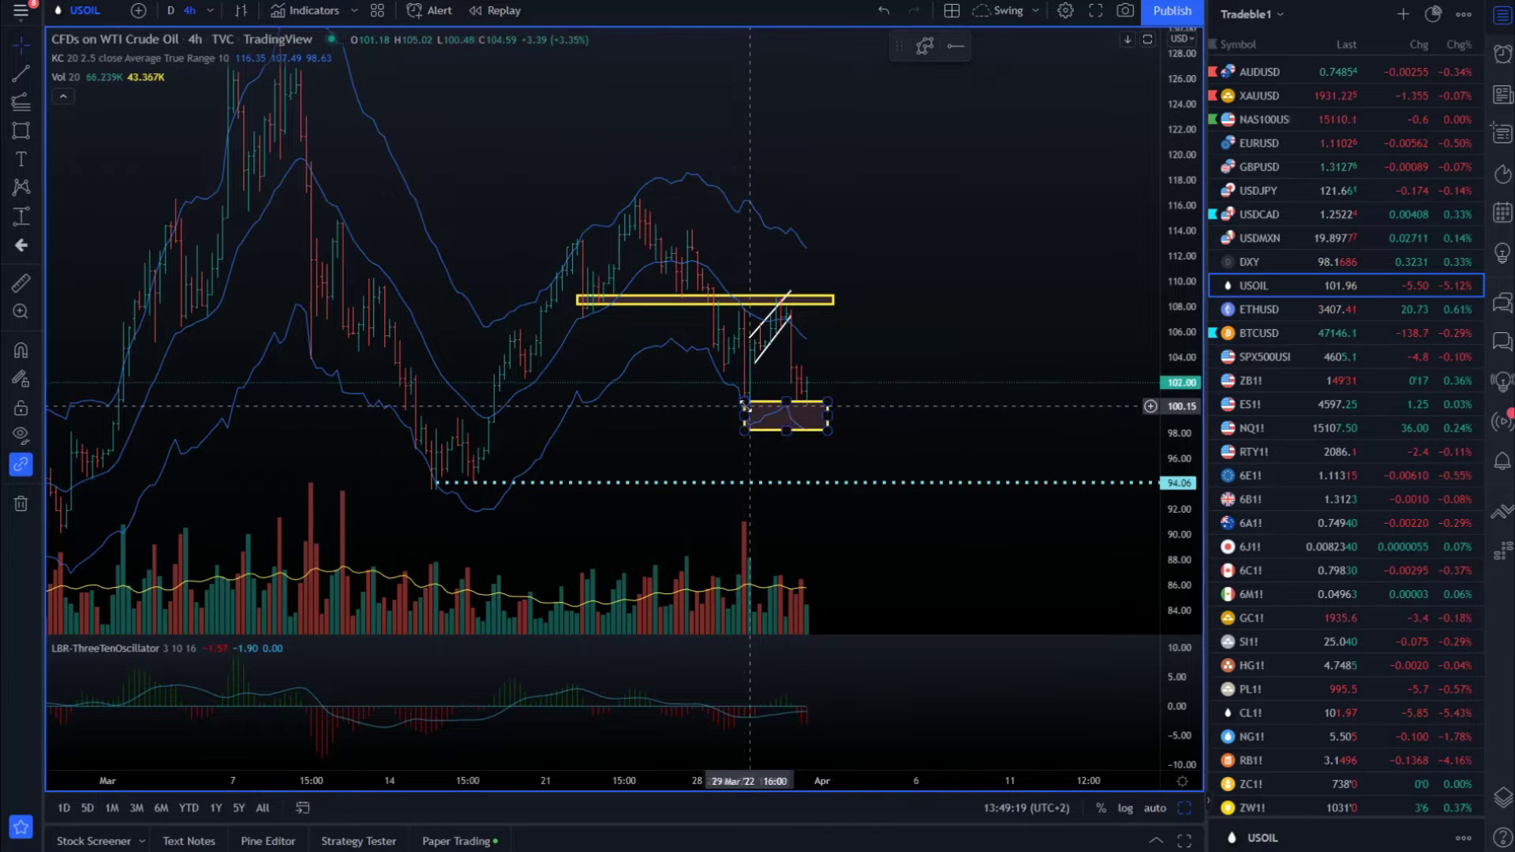
On the USOIL chart, draw a projected path falling through the lower yellow zone to the 94.06 level.
{"action": "left_click", "coordinate": [752, 410]}
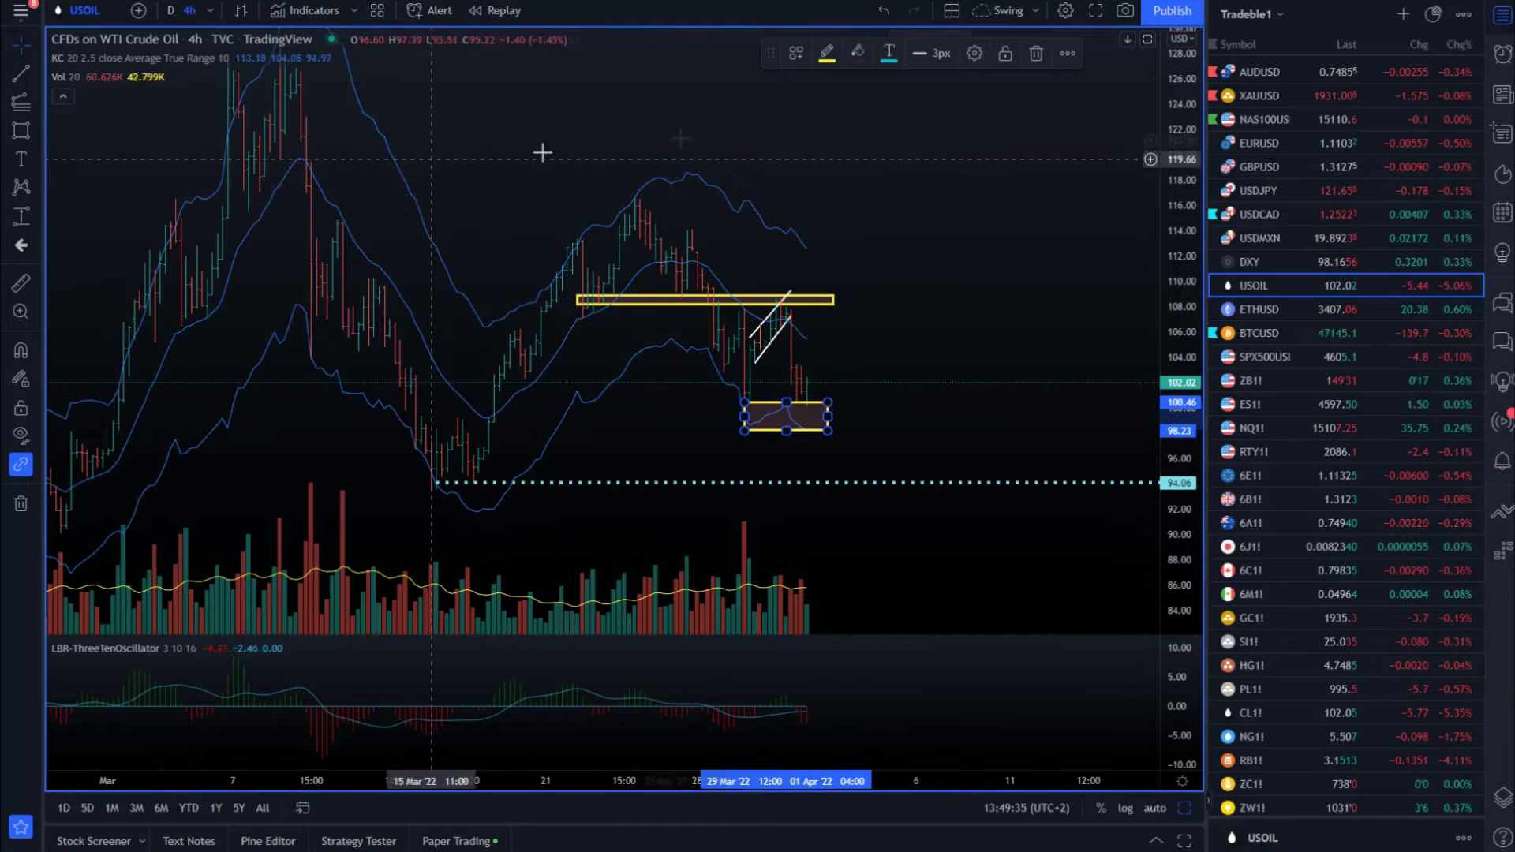
{"action": "left_click_drag", "start_coordinate": [773, 45], "coordinate": [540, 75]}
{"action": "left_click", "coordinate": [922, 44]}
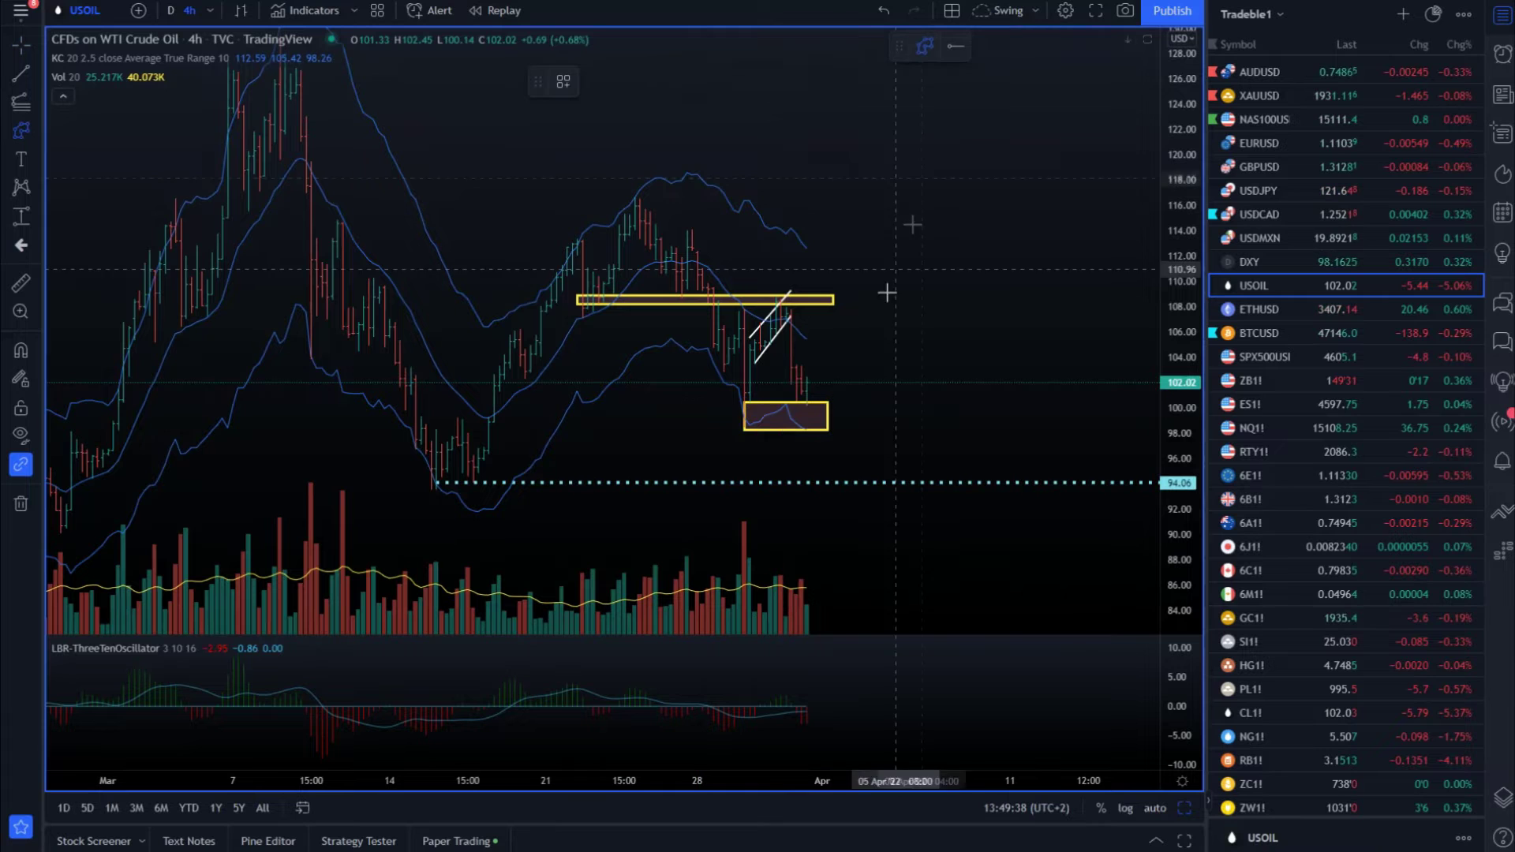
{"action": "left_click", "coordinate": [831, 388]}
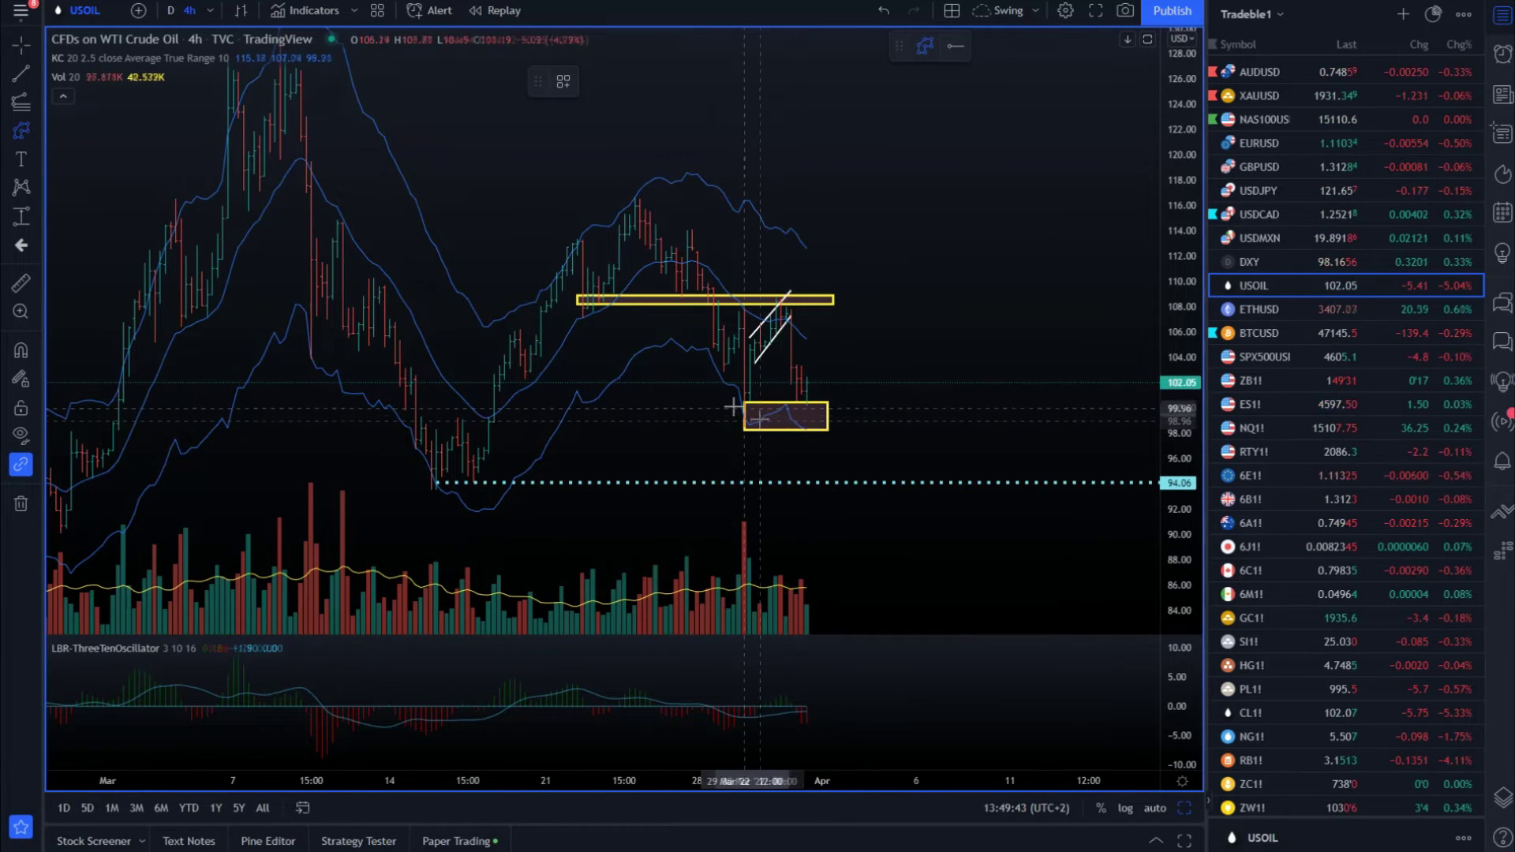
{"action": "left_click", "coordinate": [807, 385]}
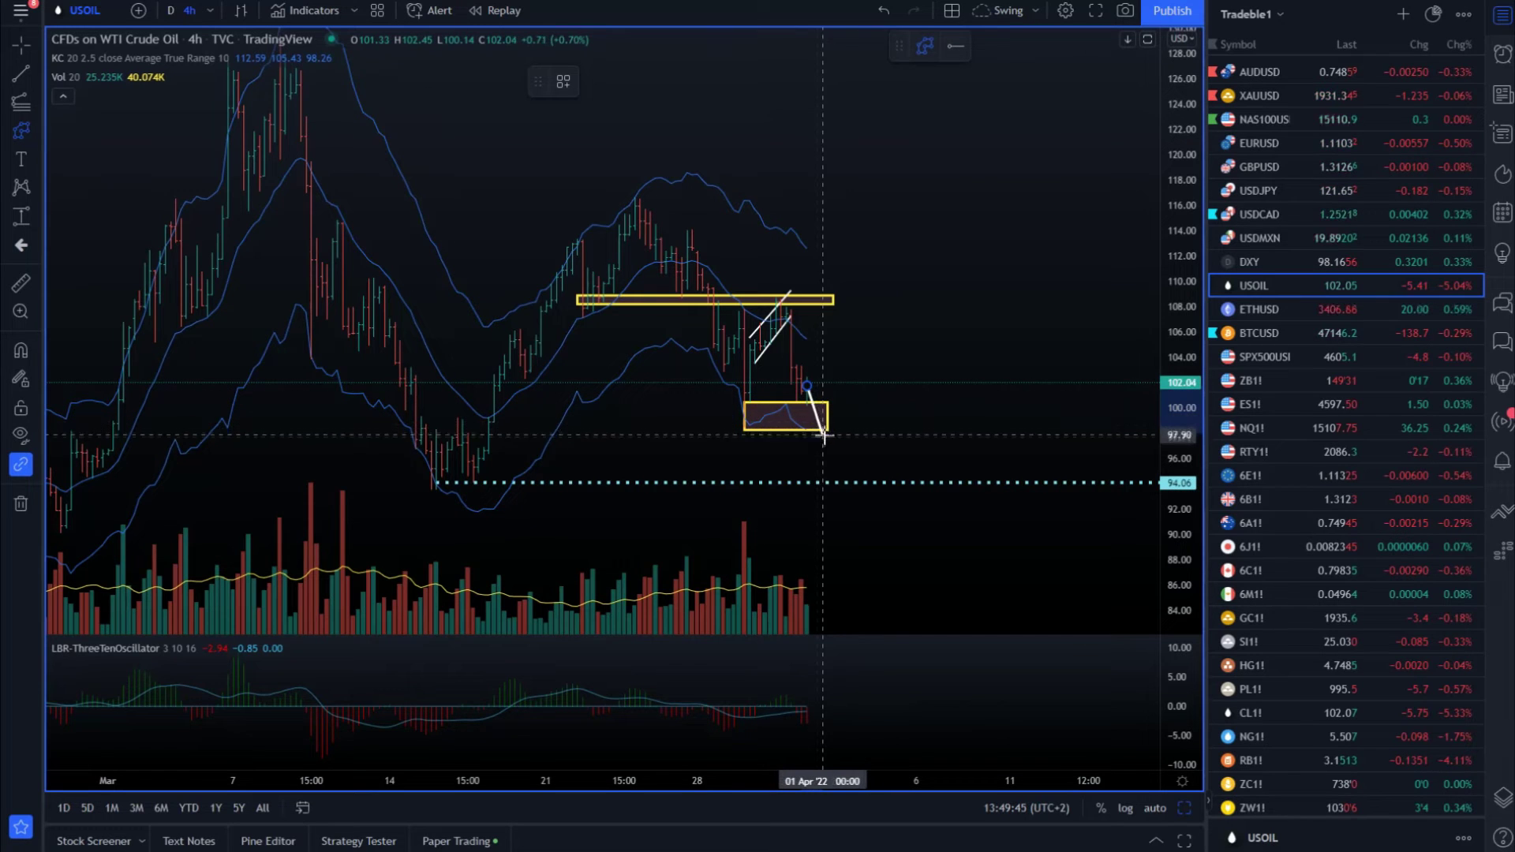
{"action": "left_click", "coordinate": [826, 445]}
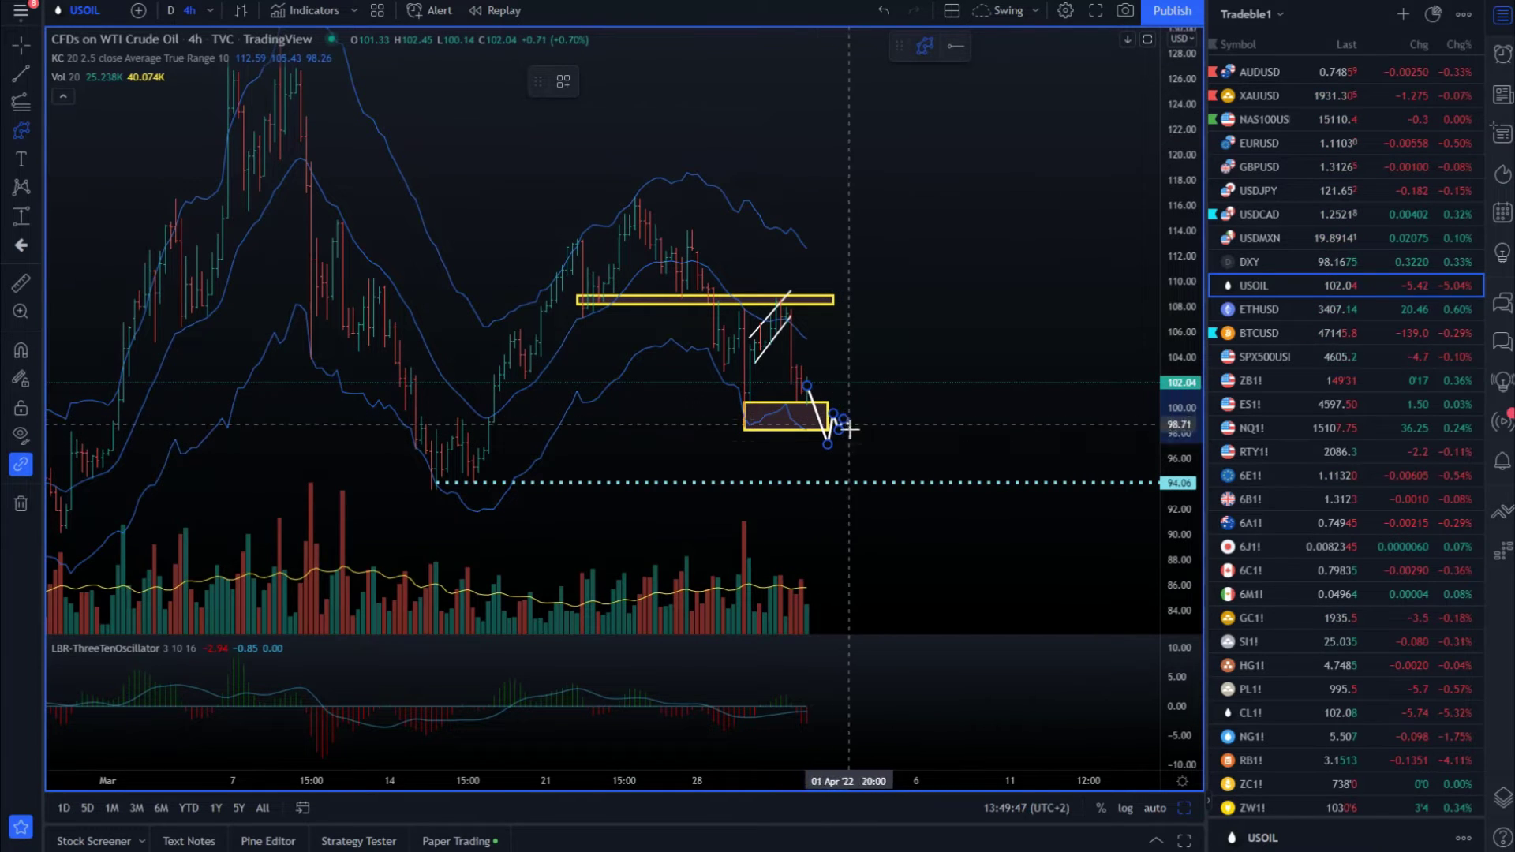
{"action": "double_click", "coordinate": [859, 483]}
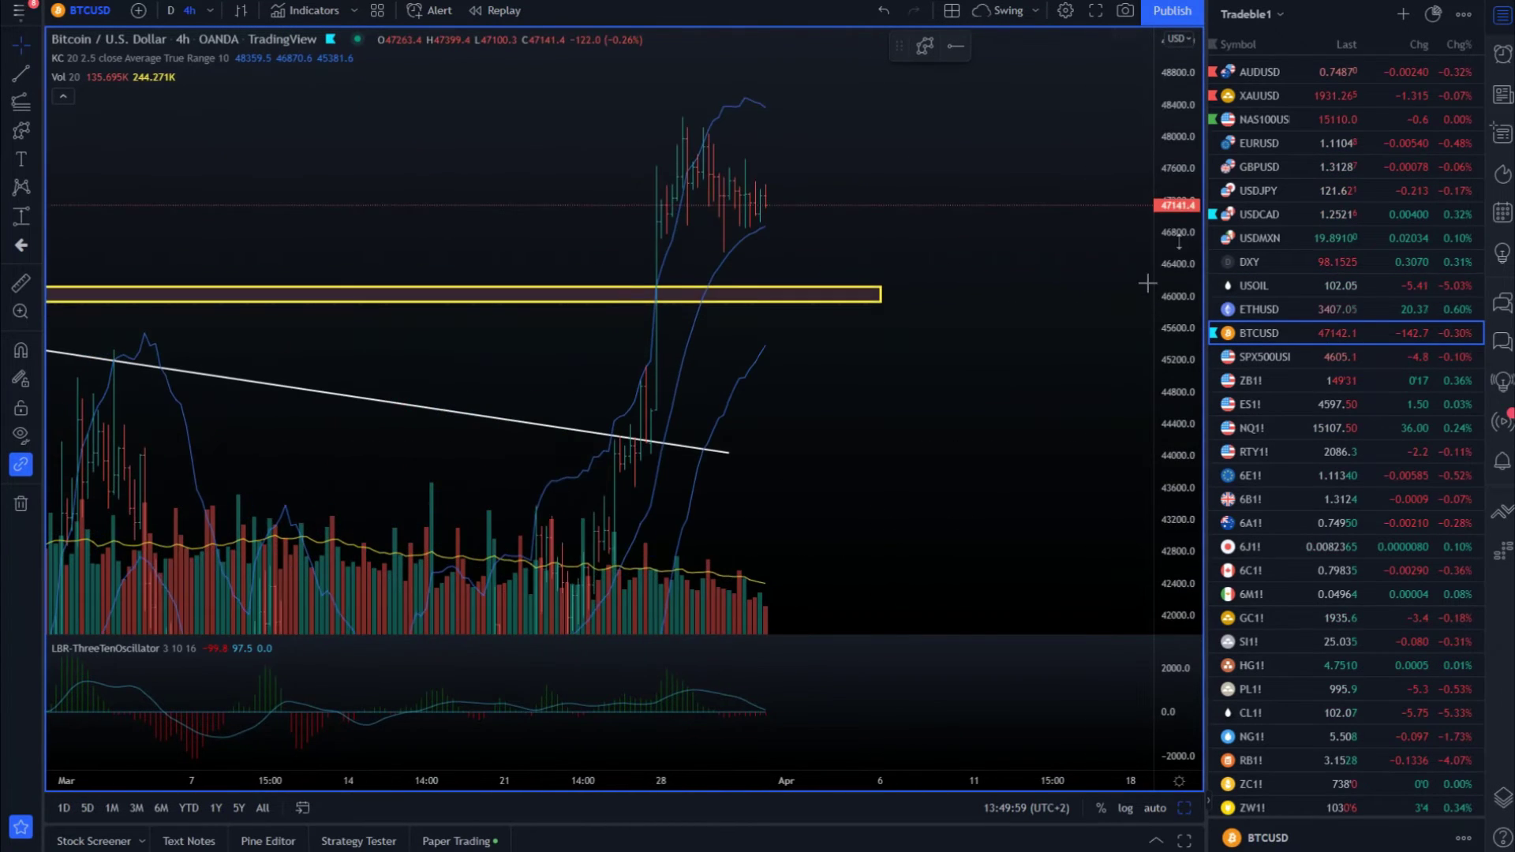
Narrow the Bitcoin yellow zone to roughly 45,290–45,590 by lowering its edges.
{"action": "left_click", "coordinate": [925, 46]}
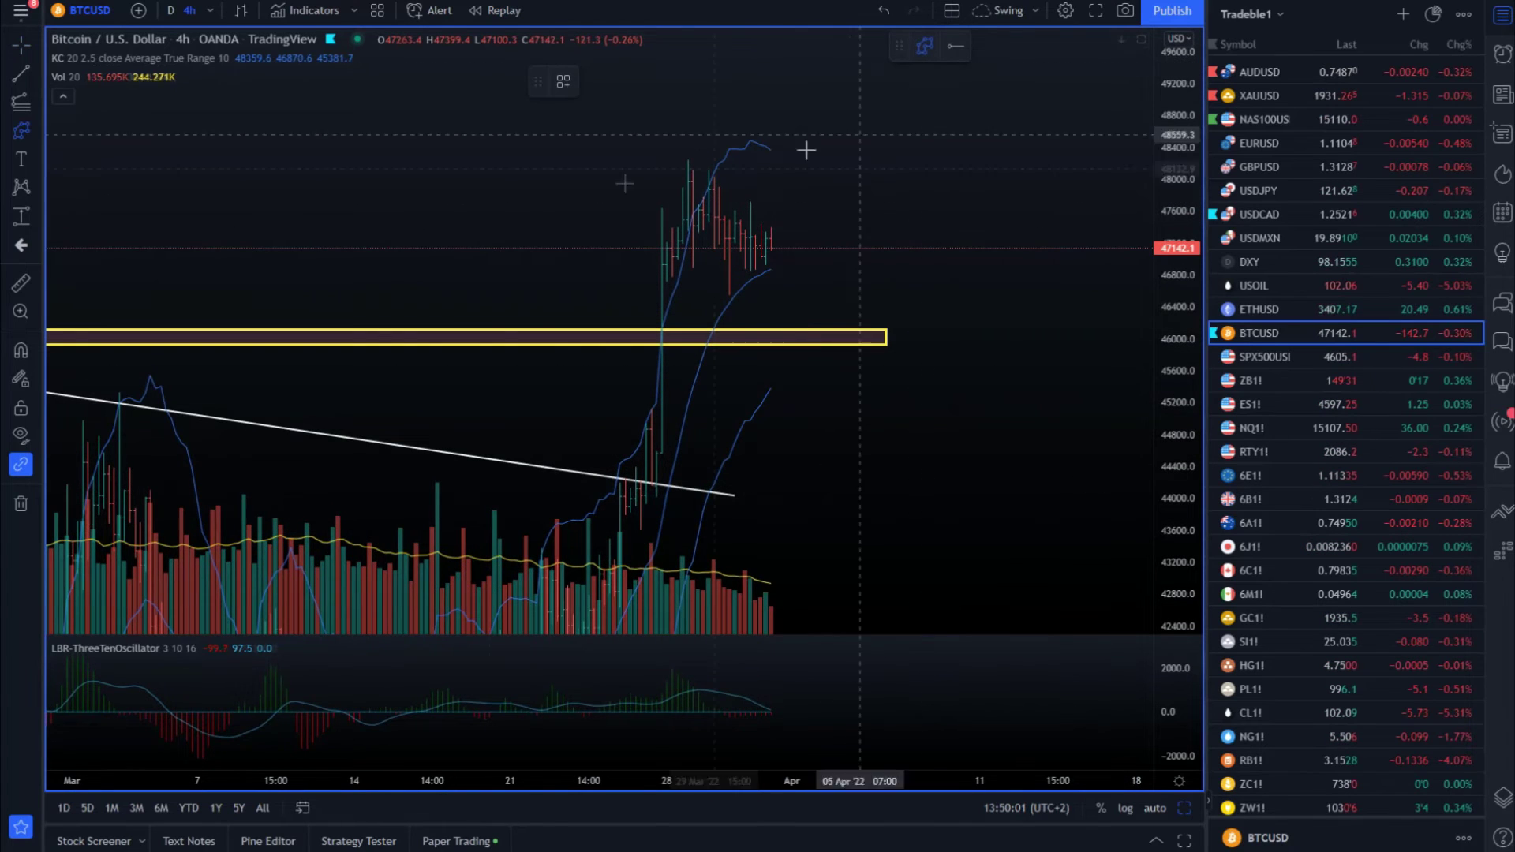
{"action": "key", "text": "Escape"}
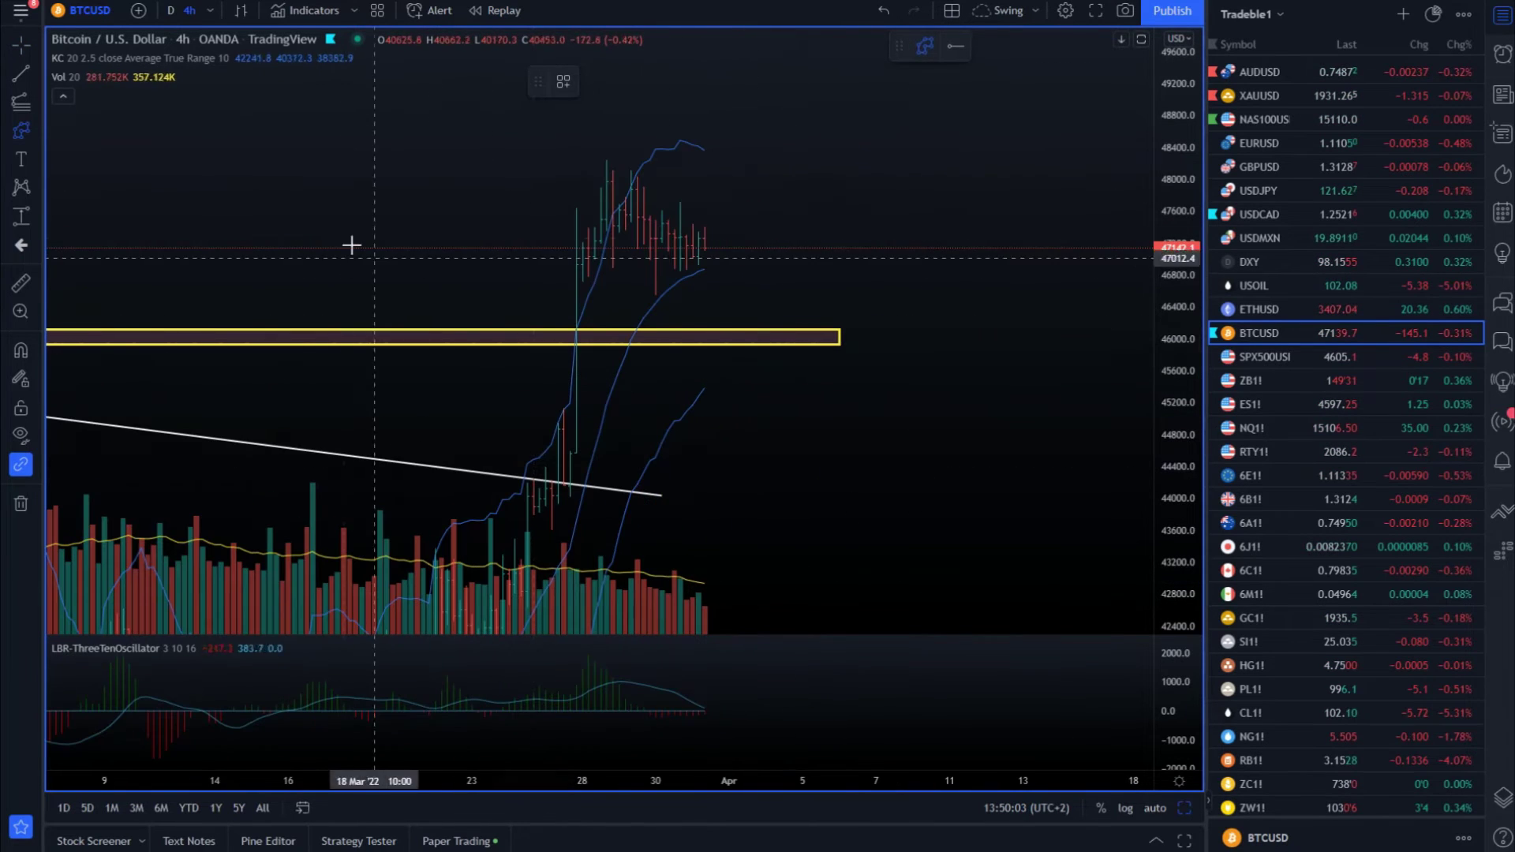
{"action": "left_click", "coordinate": [924, 48]}
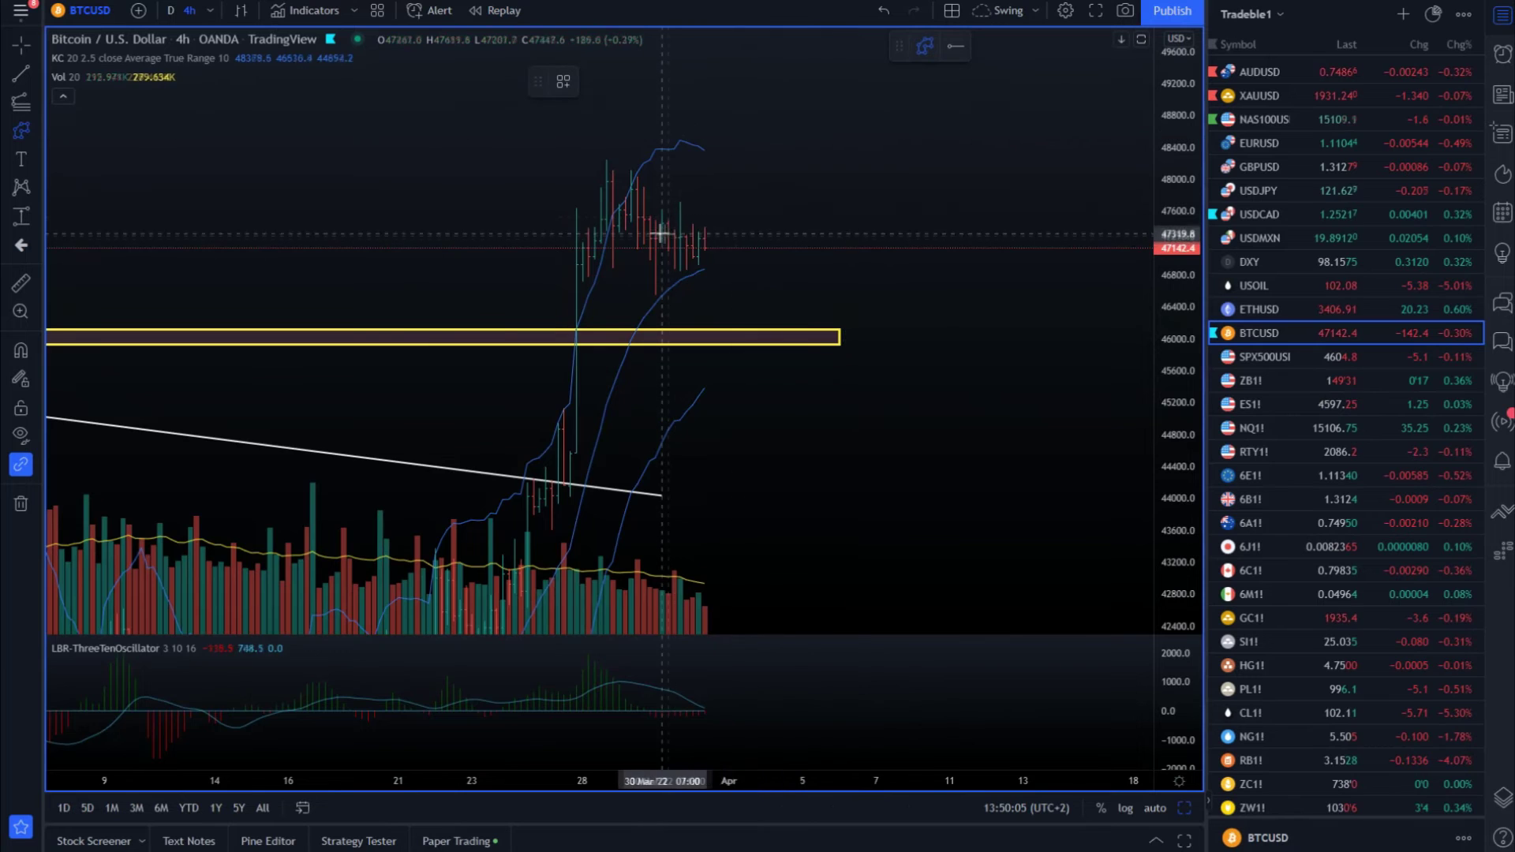
{"action": "scroll", "coordinate": [744, 237], "scroll_direction": "down", "scroll_amount": 3}
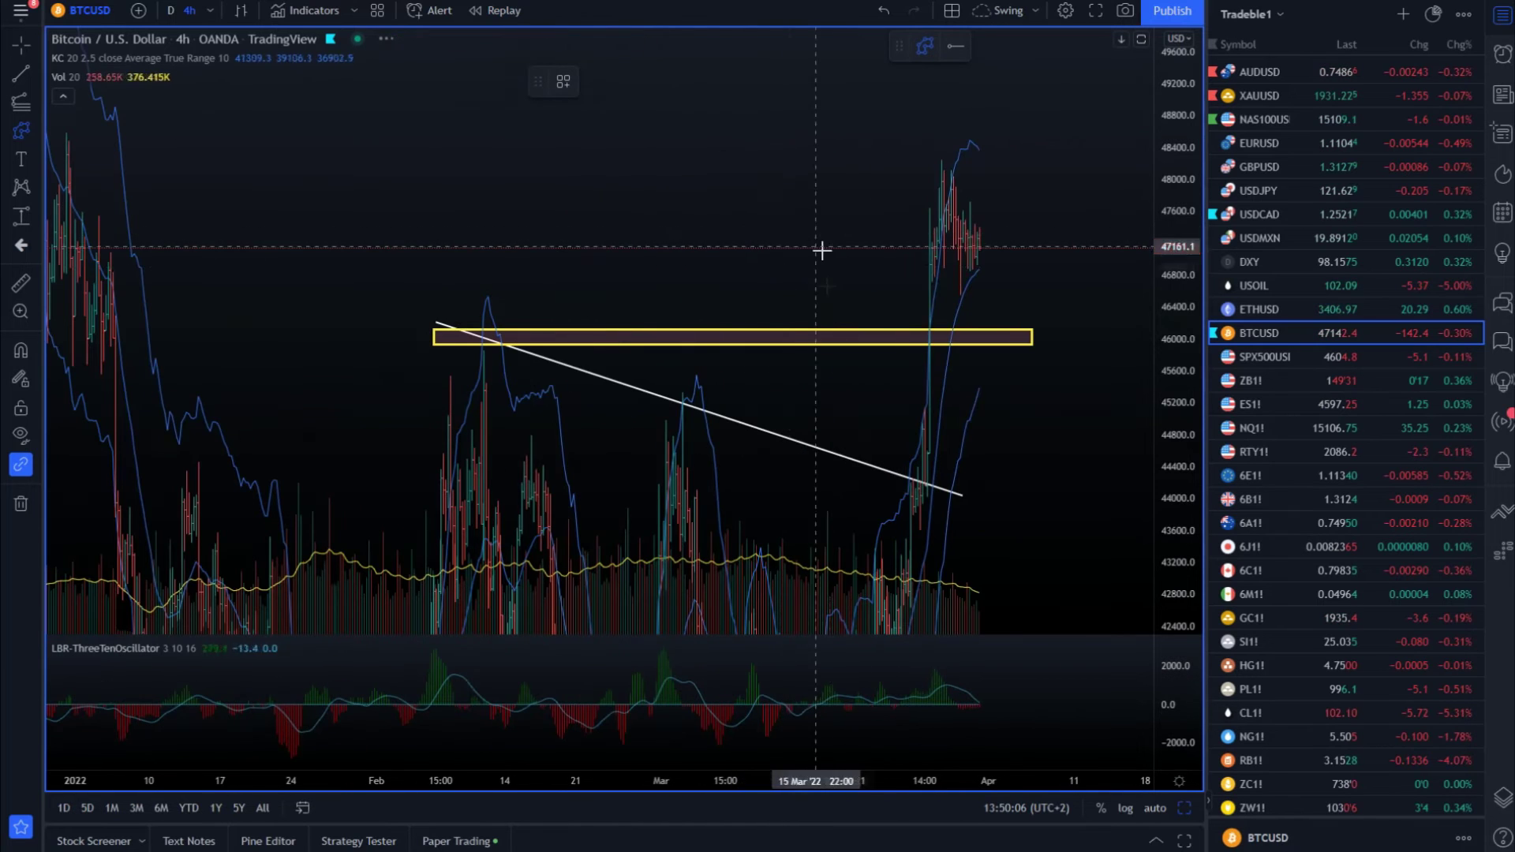
{"action": "left_click", "coordinate": [435, 331]}
{"action": "left_click_drag", "start_coordinate": [436, 333], "coordinate": [446, 371]}
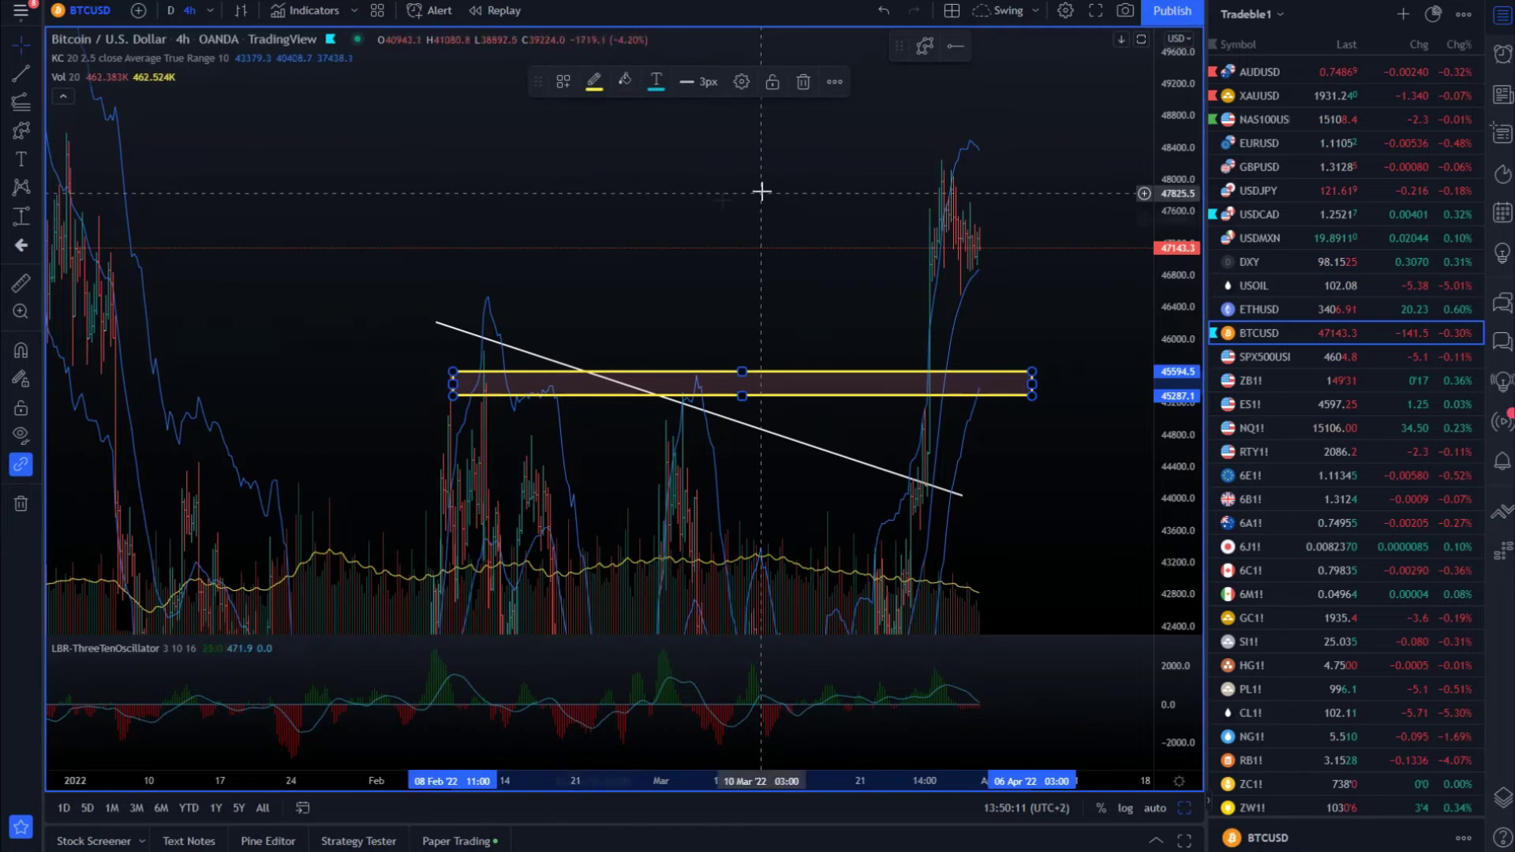
{"action": "left_click", "coordinate": [789, 194]}
{"action": "scroll", "coordinate": [797, 187], "scroll_direction": "up", "scroll_amount": 3}
Discard a half-drawn projected path and start a new one at the recent high.
{"action": "left_click", "coordinate": [906, 258]}
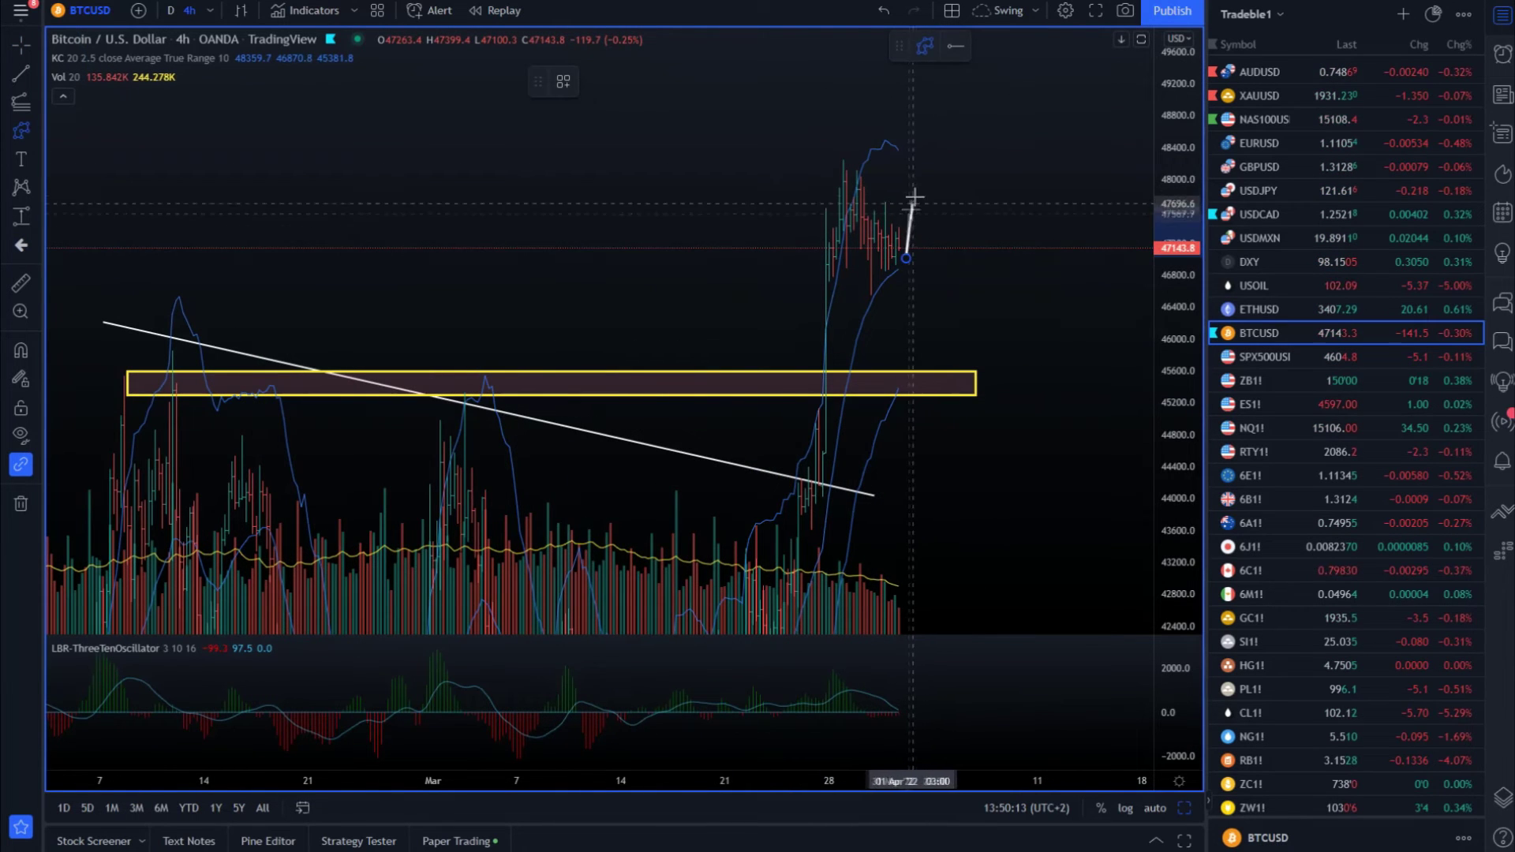
{"action": "left_click", "coordinate": [916, 193]}
{"action": "left_click", "coordinate": [934, 221]}
{"action": "key", "text": "Escape"}
{"action": "scroll", "coordinate": [951, 111], "scroll_direction": "up", "scroll_amount": 5}
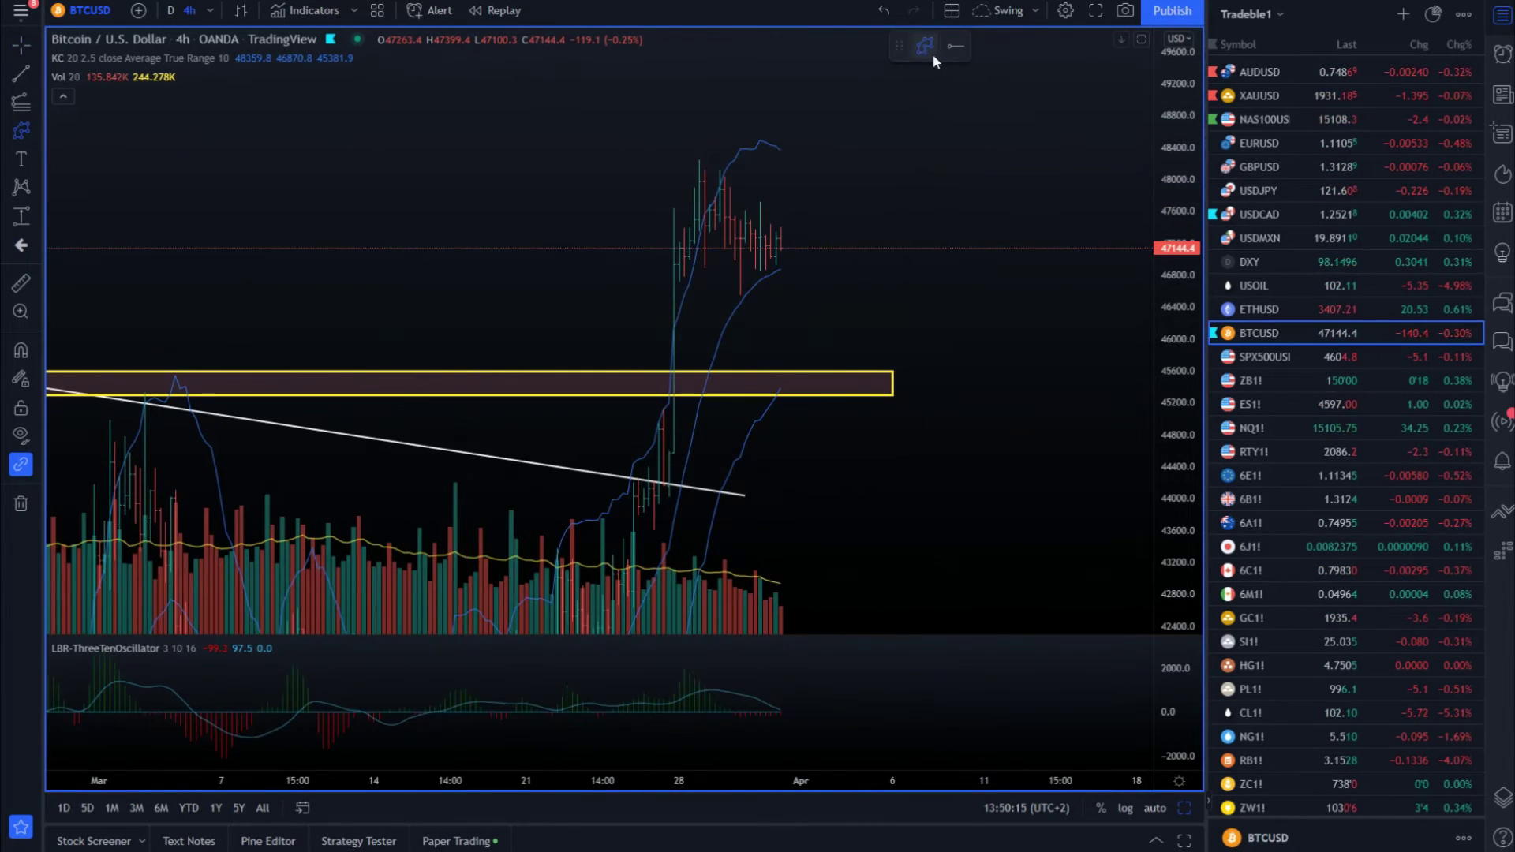
{"action": "left_click", "coordinate": [699, 181]}
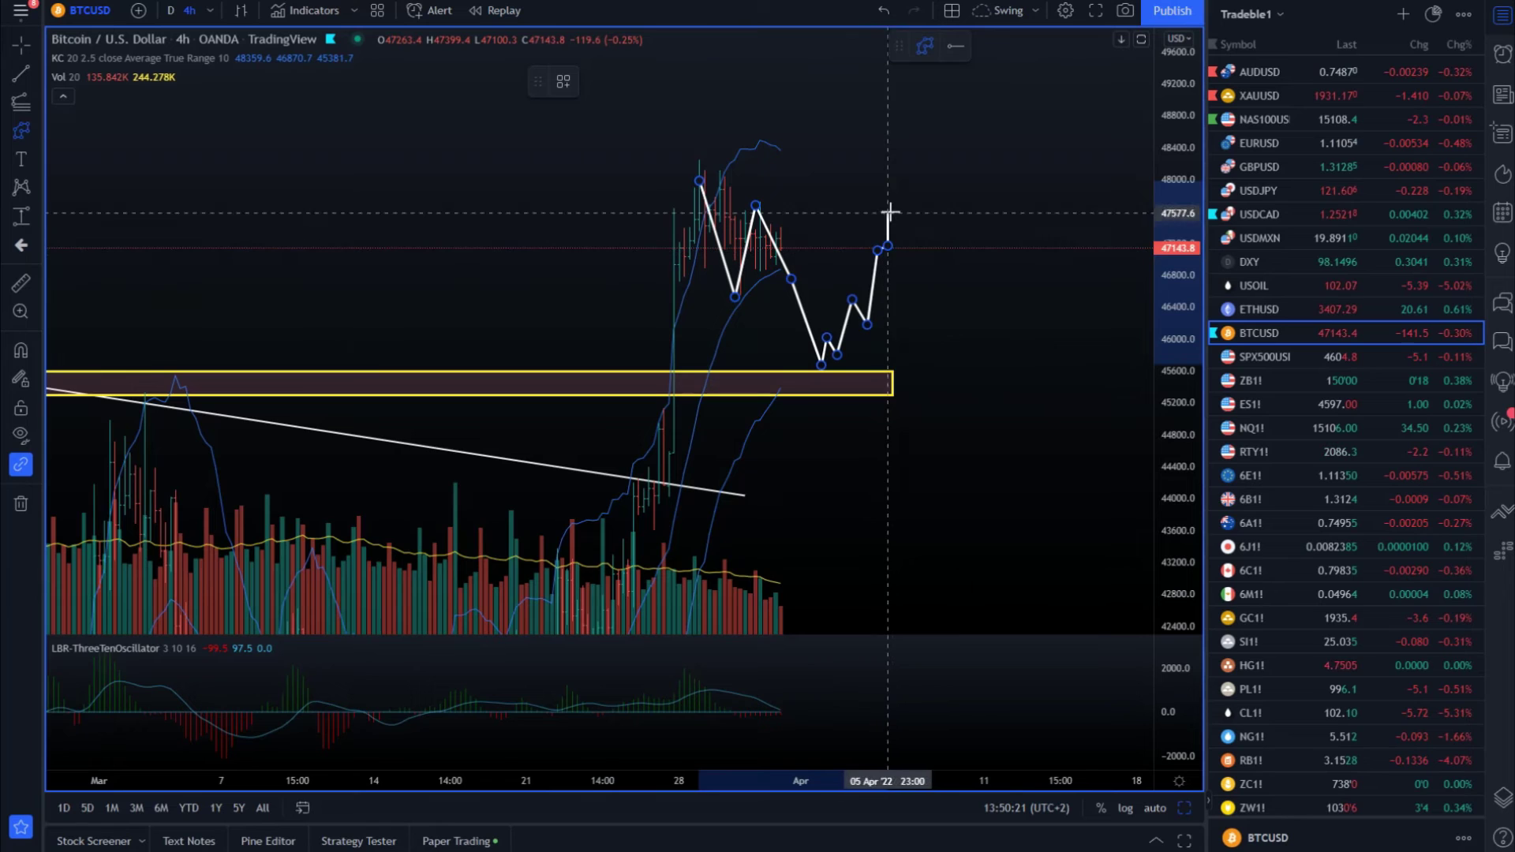
Finish the dip-and-rally path and add a second path rising directly toward about 48,000.
{"action": "double_click", "coordinate": [898, 139]}
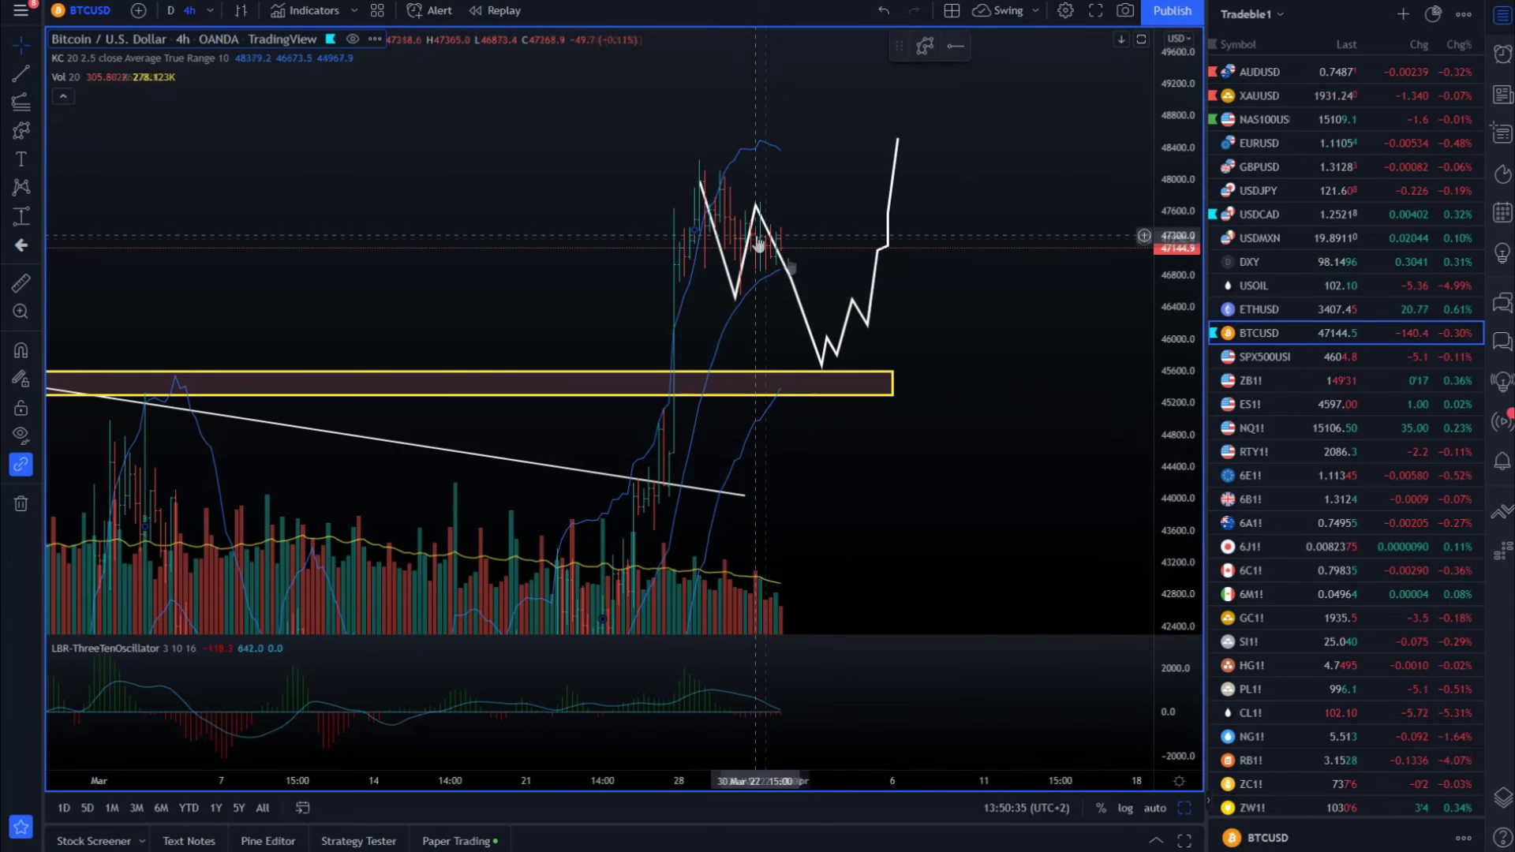
{"action": "left_click", "coordinate": [925, 45]}
{"action": "left_click", "coordinate": [791, 251]}
{"action": "left_click", "coordinate": [806, 185]}
{"action": "double_click", "coordinate": [839, 101]}
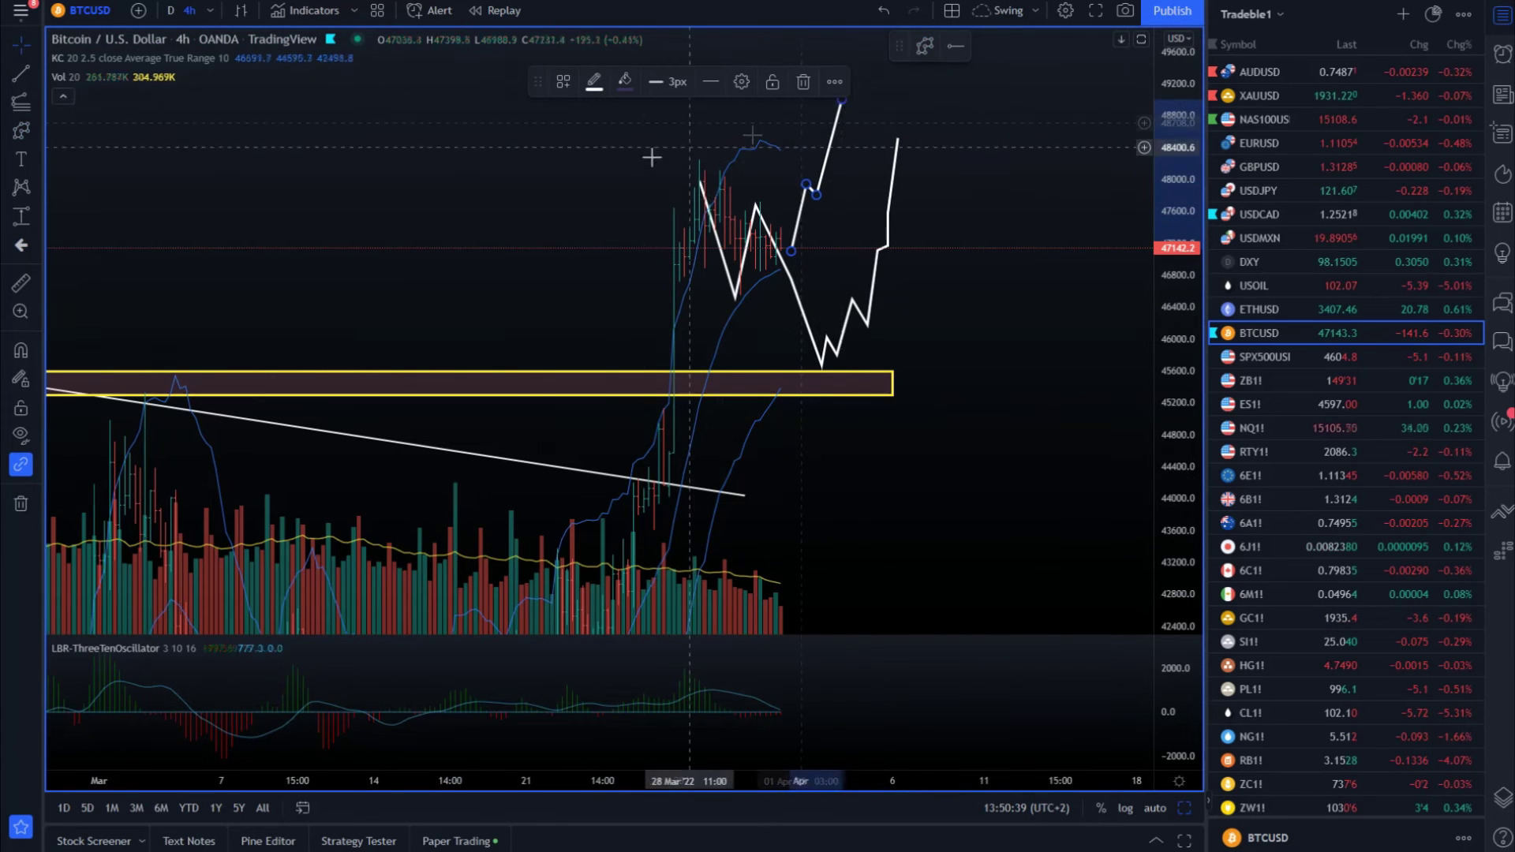
Auto-fit the price axis and zoom out to view the wider Bitcoin price history.
{"action": "scroll", "coordinate": [653, 158], "scroll_direction": "down", "scroll_amount": 5}
{"action": "double_click", "coordinate": [1185, 134]}
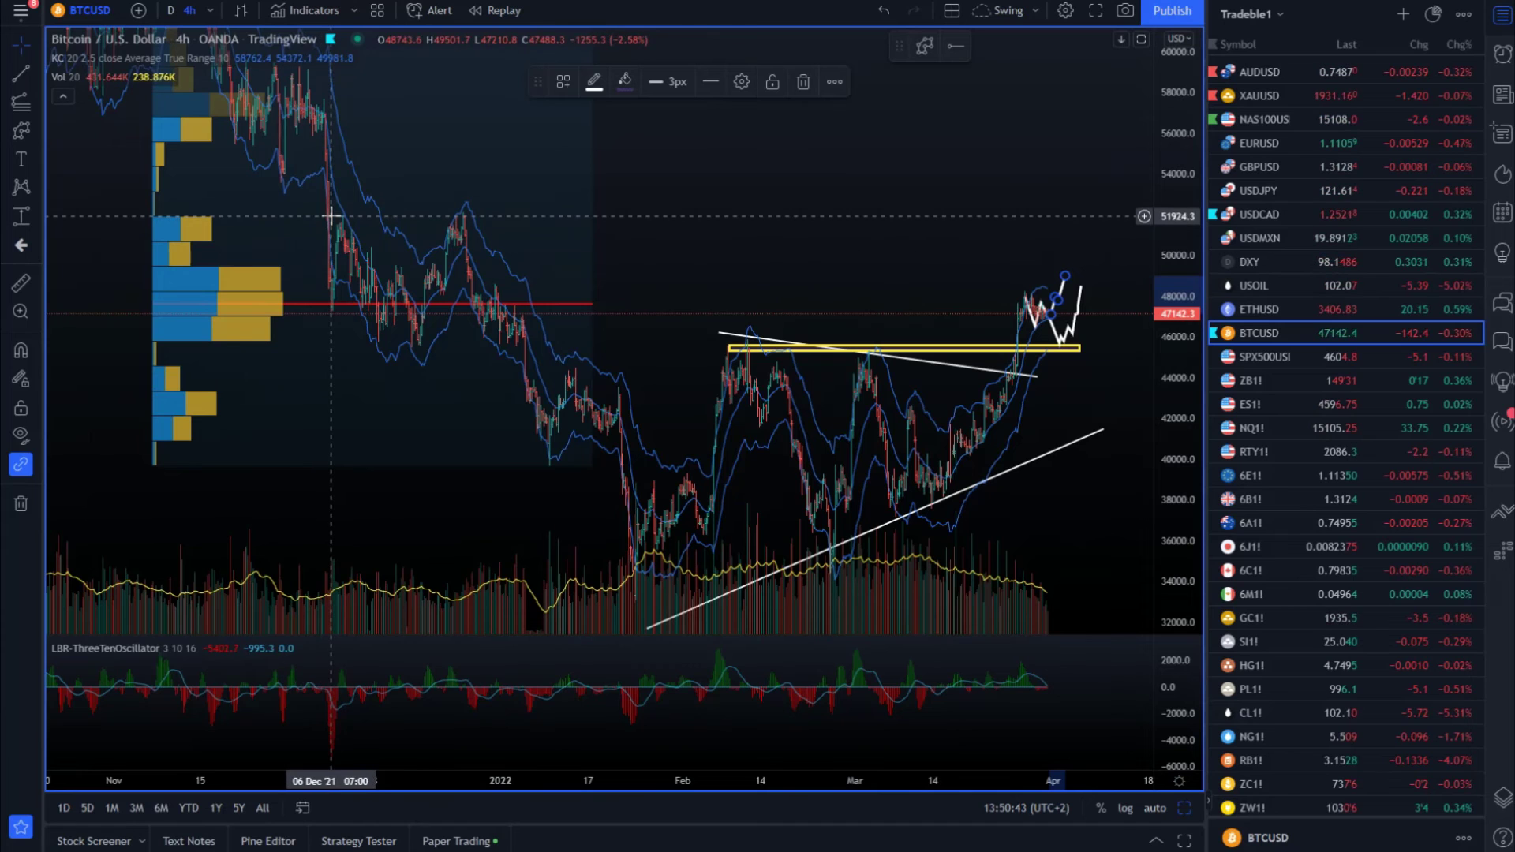
{"action": "scroll", "coordinate": [1041, 265], "scroll_direction": "up", "scroll_amount": 3}
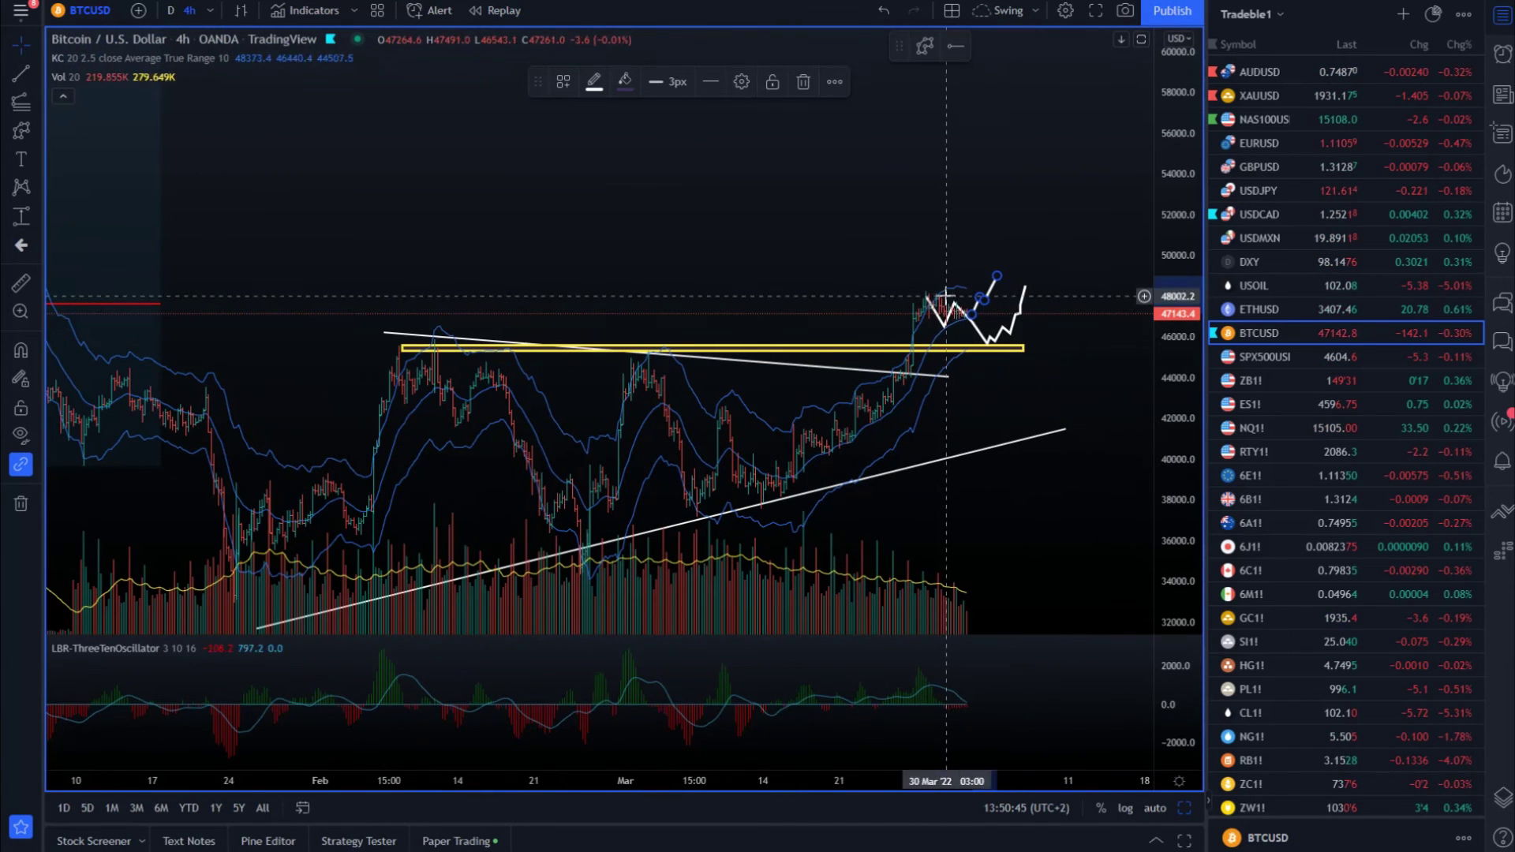